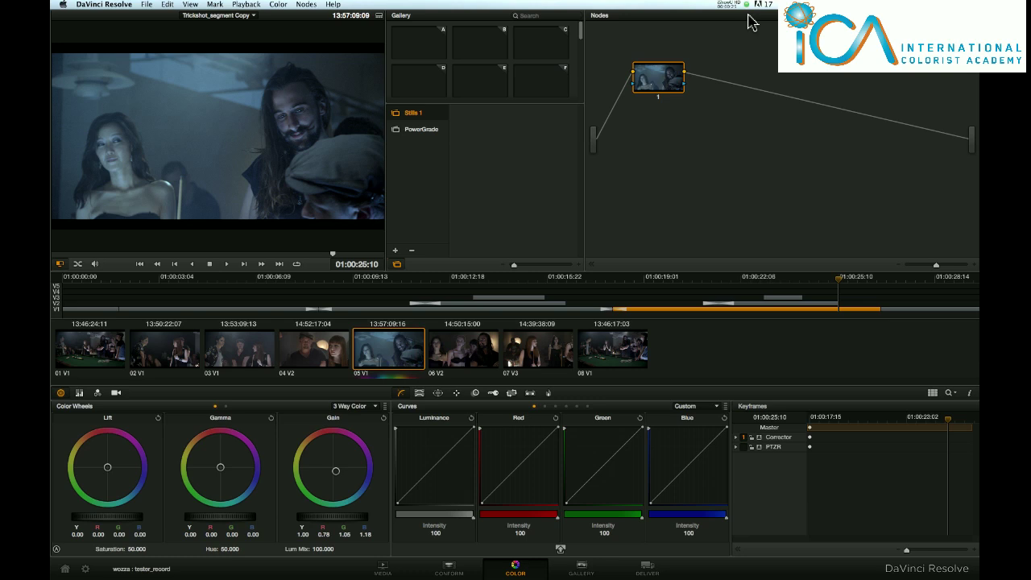
# Make clips 06 V2, 05 V1 and then 04 V2 the current shot on the Color page.
pyautogui.click(463, 366)
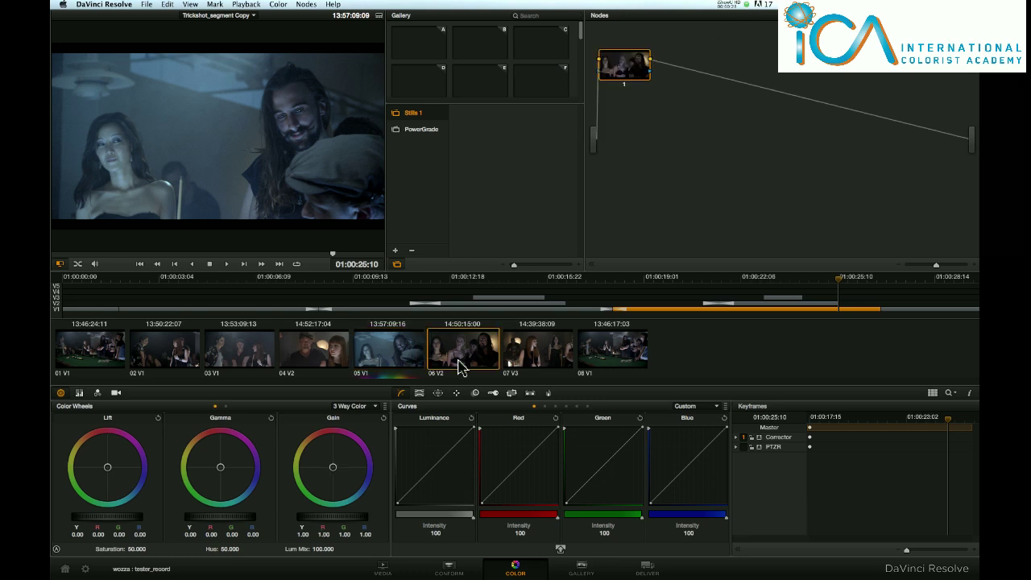
pyautogui.click(390, 355)
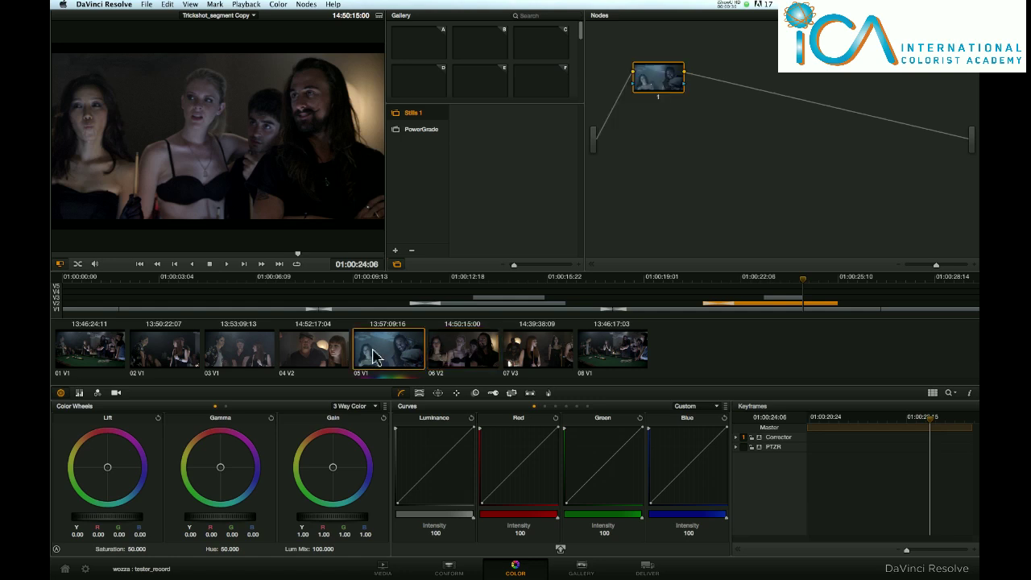
pyautogui.click(314, 355)
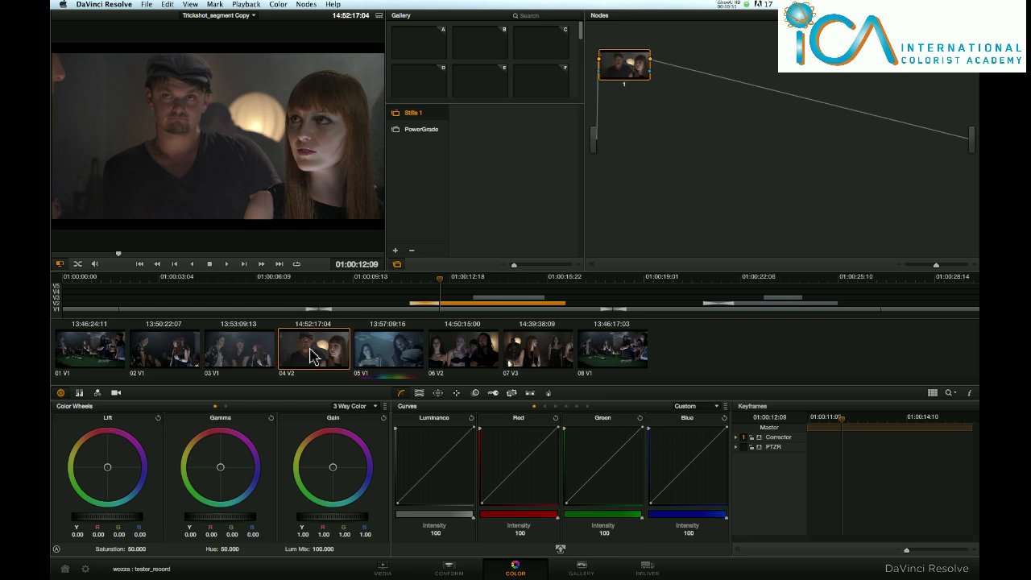
# Scrub the mini-timeline forward to 06 V2, then back to 04 V2 at 01:00:14:10.
pyautogui.click(501, 280)
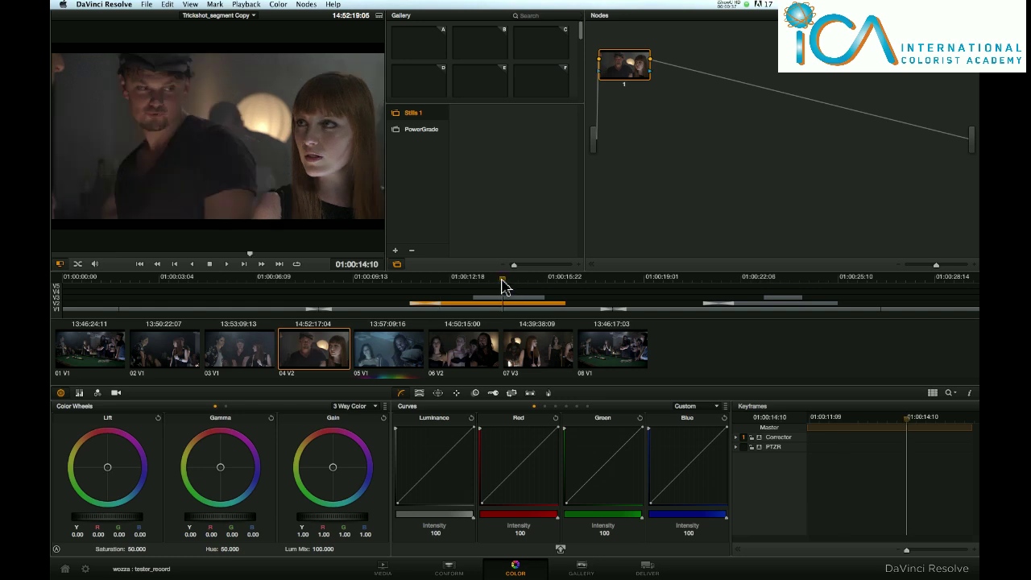
pyautogui.moveTo(502, 282); pyautogui.dragTo(791, 296)
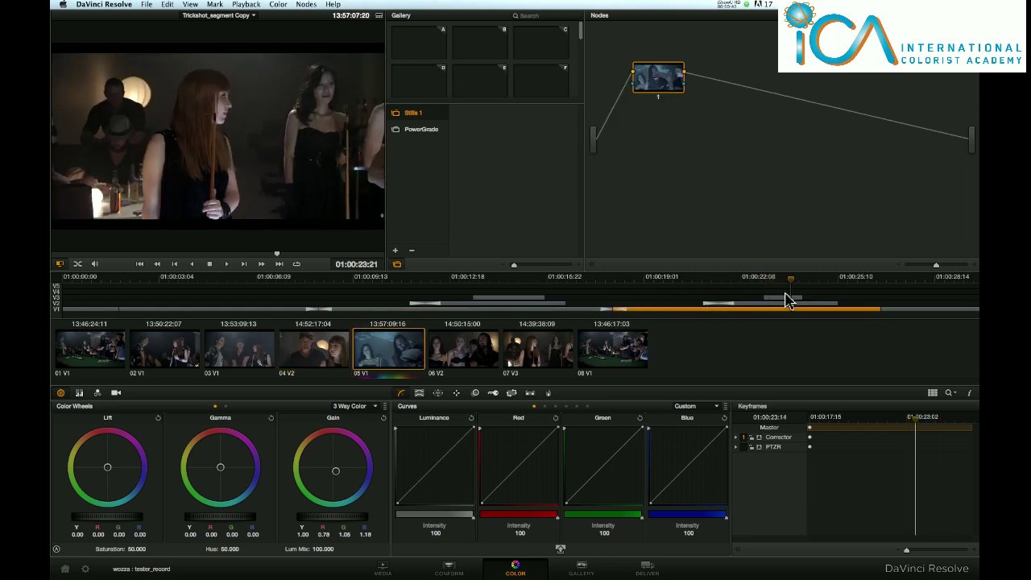
pyautogui.click(783, 297)
pyautogui.click(787, 304)
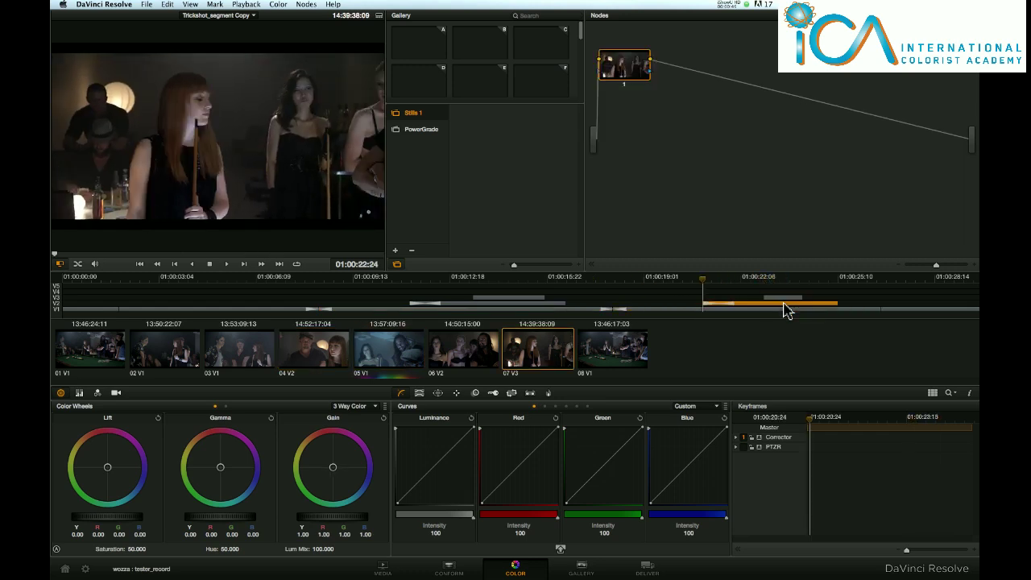
pyautogui.moveTo(781, 286); pyautogui.dragTo(785, 286)
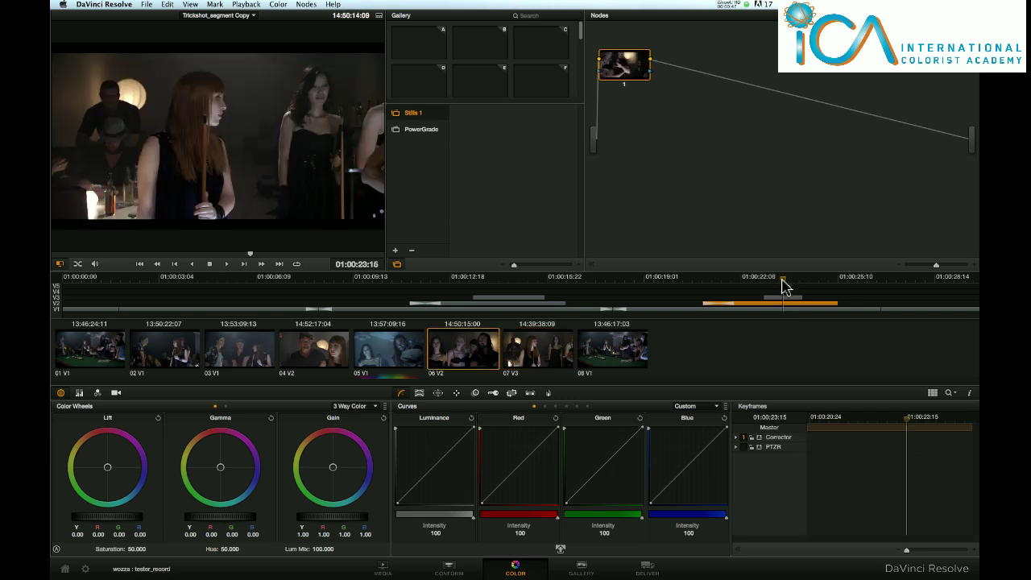
pyautogui.moveTo(785, 286); pyautogui.dragTo(503, 286)
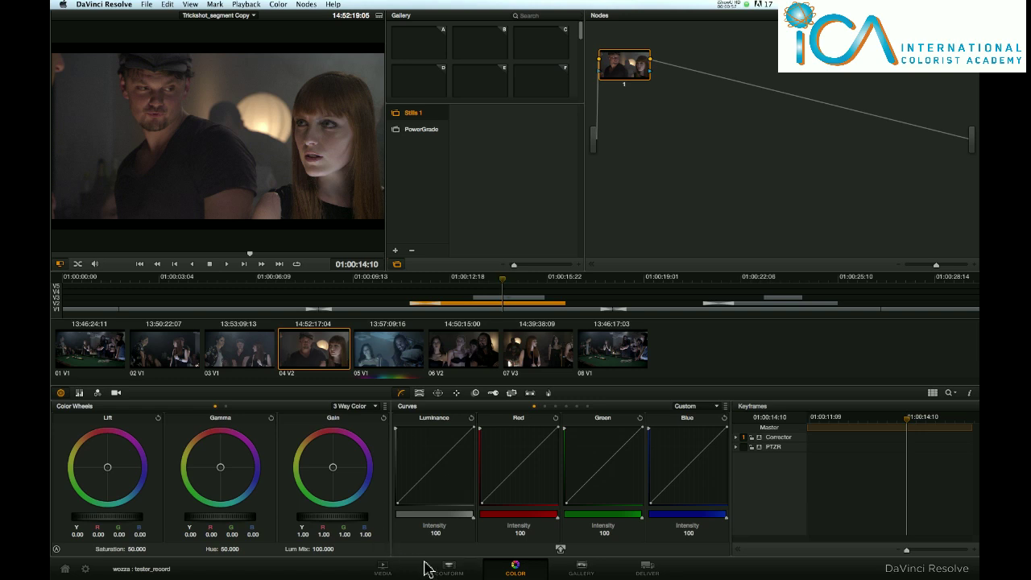
# Switch to the Conform page showing the Trickshot_segment timeline.
pyautogui.click(448, 570)
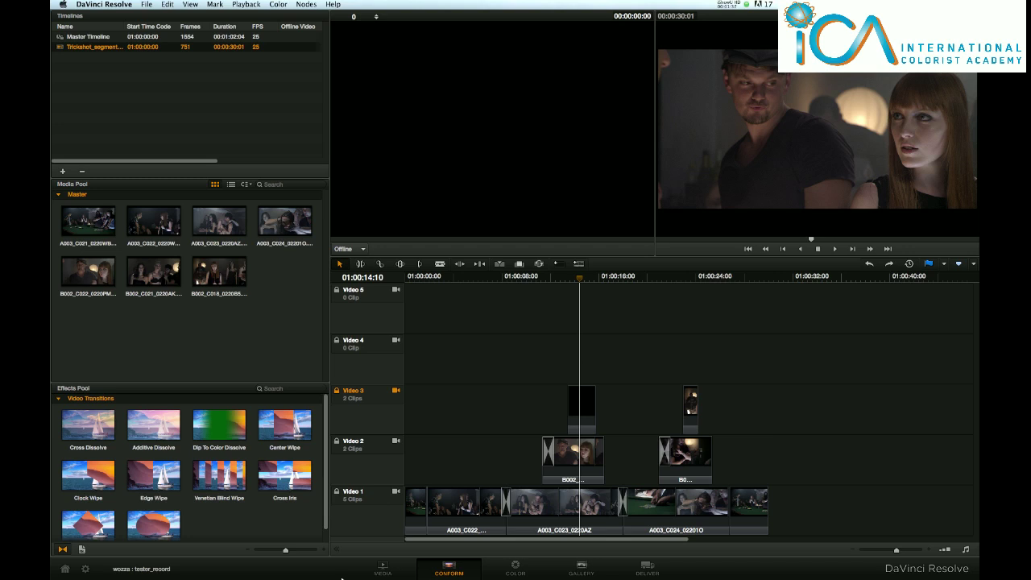
# On the Media page, create a new Media Pool bin named REF.
pyautogui.click(385, 570)
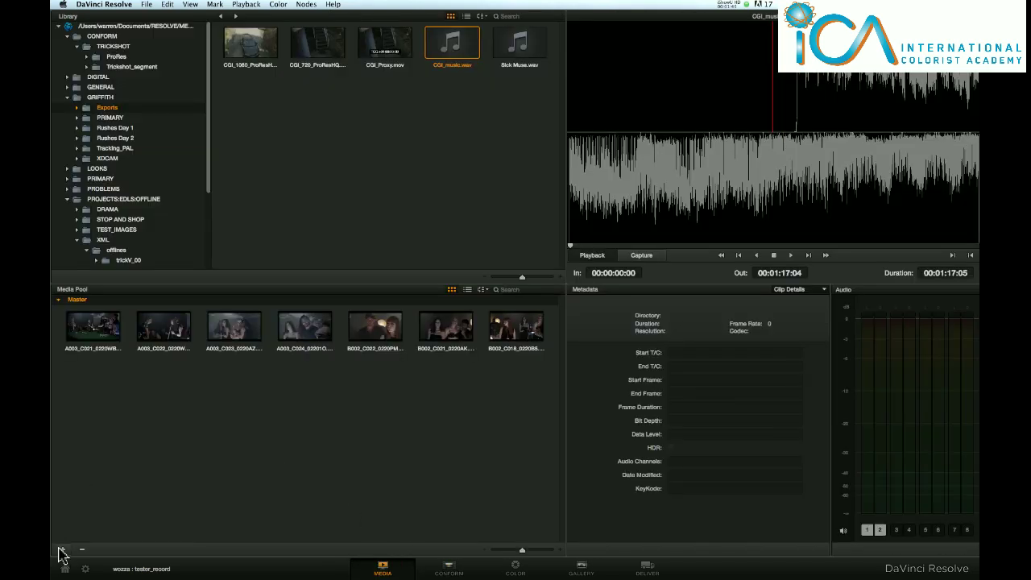
pyautogui.click(62, 550)
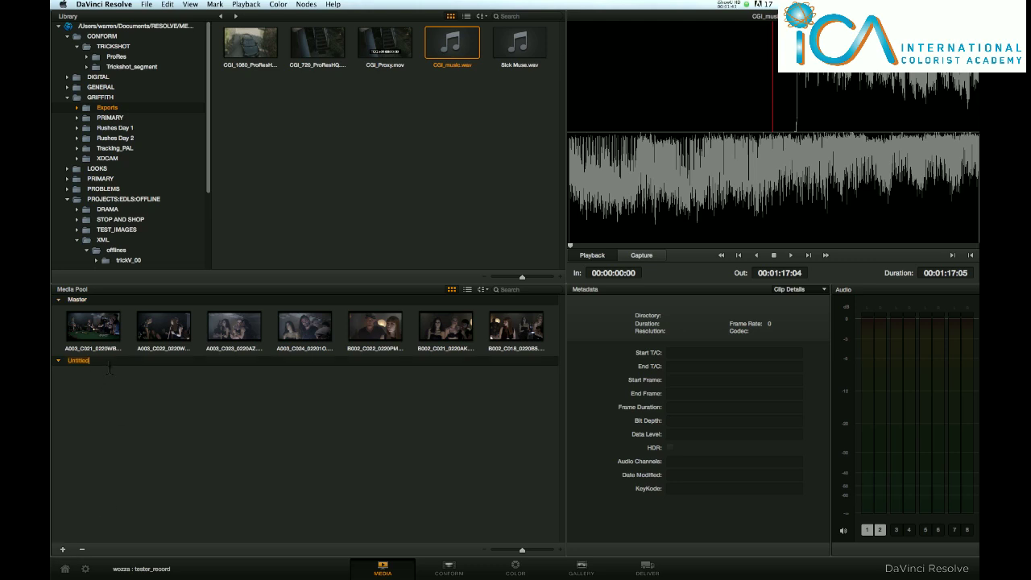
pyautogui.press('BackSpace')
pyautogui.write('REF')
# Browse the library from PROJECTS:EDLS:OFFLINE through XML and offlines into trickV_00.
pyautogui.click(133, 199)
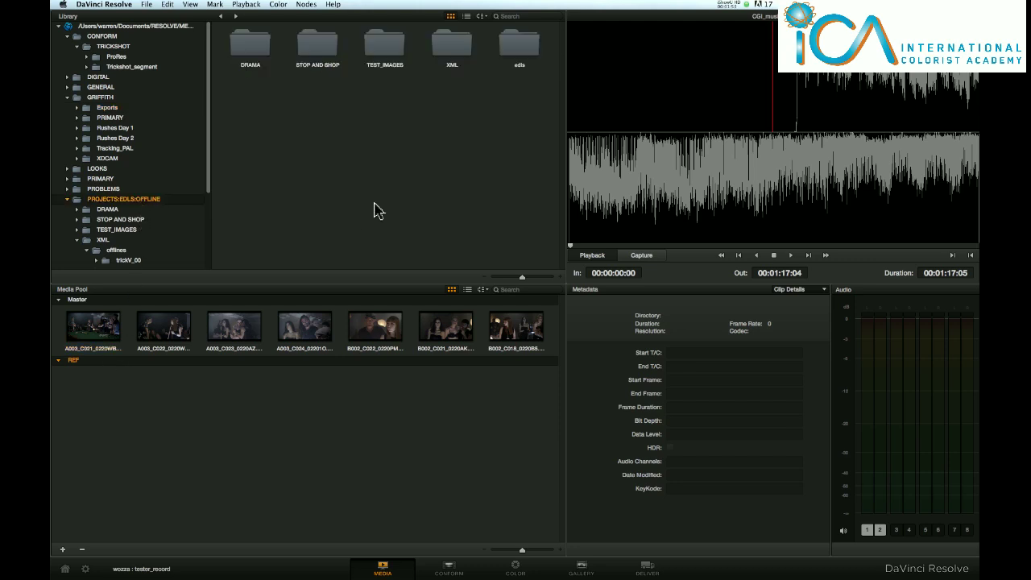
pyautogui.doubleClick(459, 44)
pyautogui.doubleClick(262, 44)
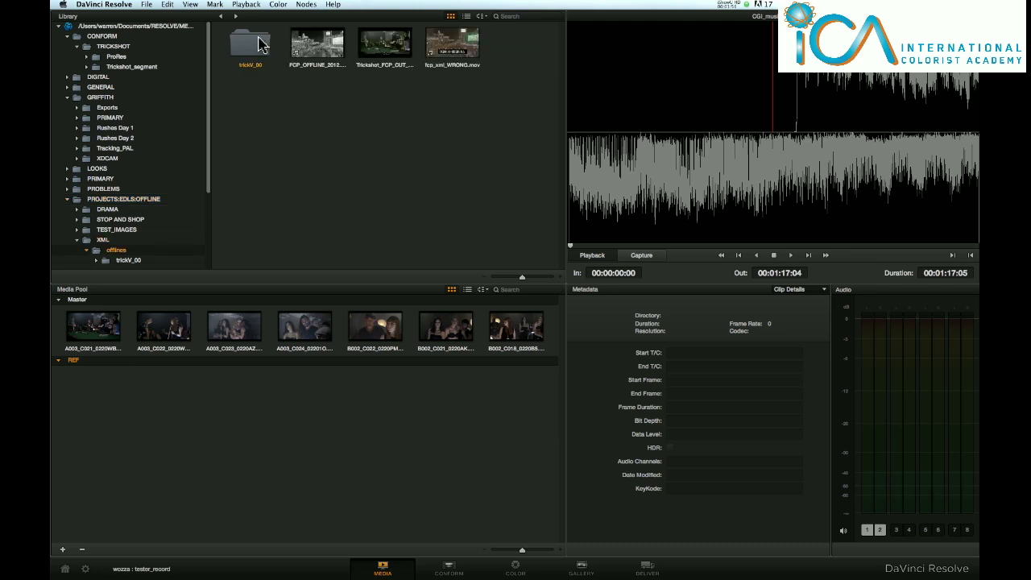
pyautogui.doubleClick(258, 42)
# Load 00000000.mov and scrub it to 01:00:15:09, then 01:00:19:17, checking the burned-in timecode.
pyautogui.click(249, 44)
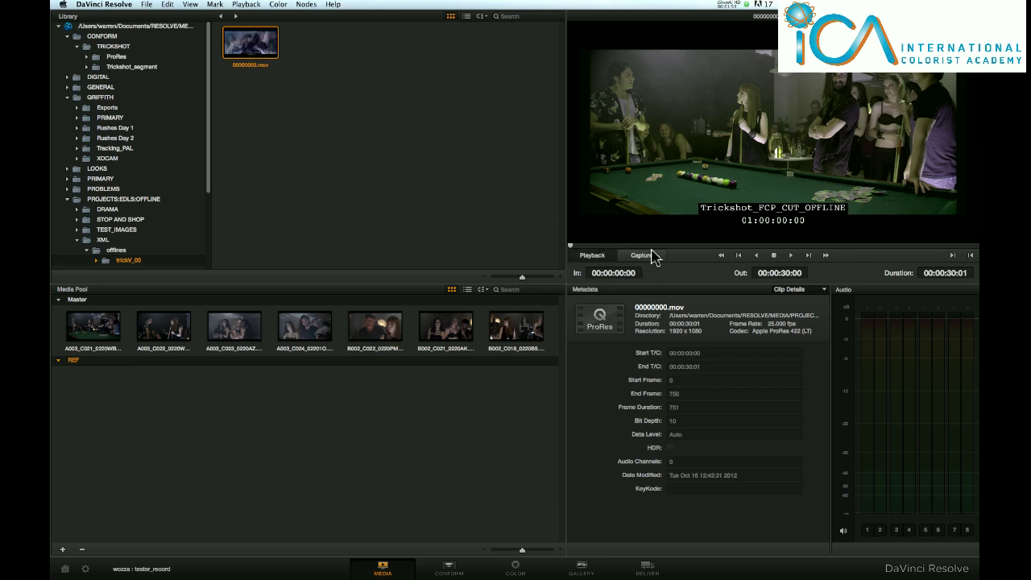
pyautogui.moveTo(678, 248); pyautogui.dragTo(778, 249)
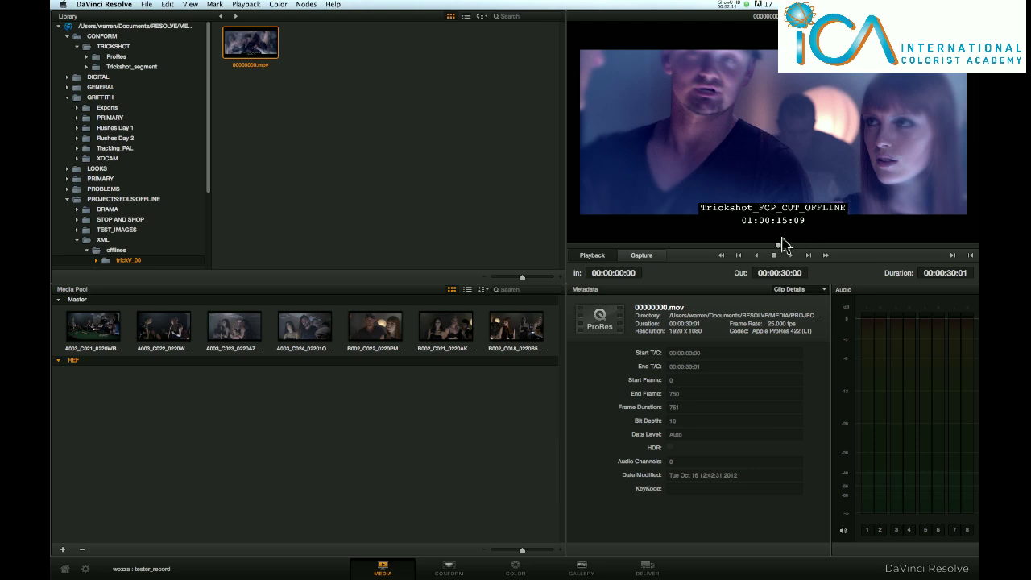
pyautogui.moveTo(778, 246); pyautogui.dragTo(834, 247)
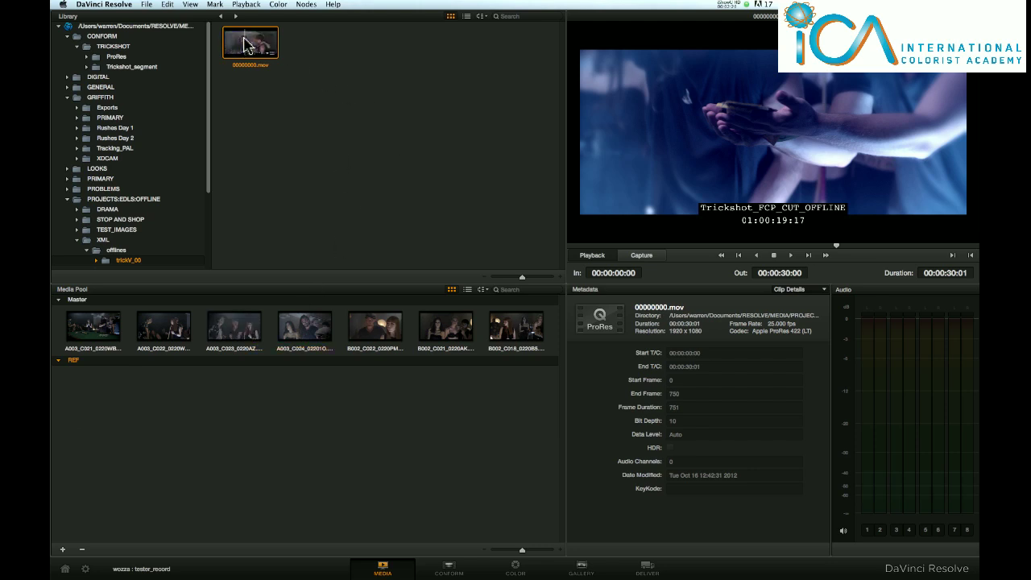
# Add 00000000.mov to the REF bin as an offline clip and select it.
pyautogui.rightClick(247, 45)
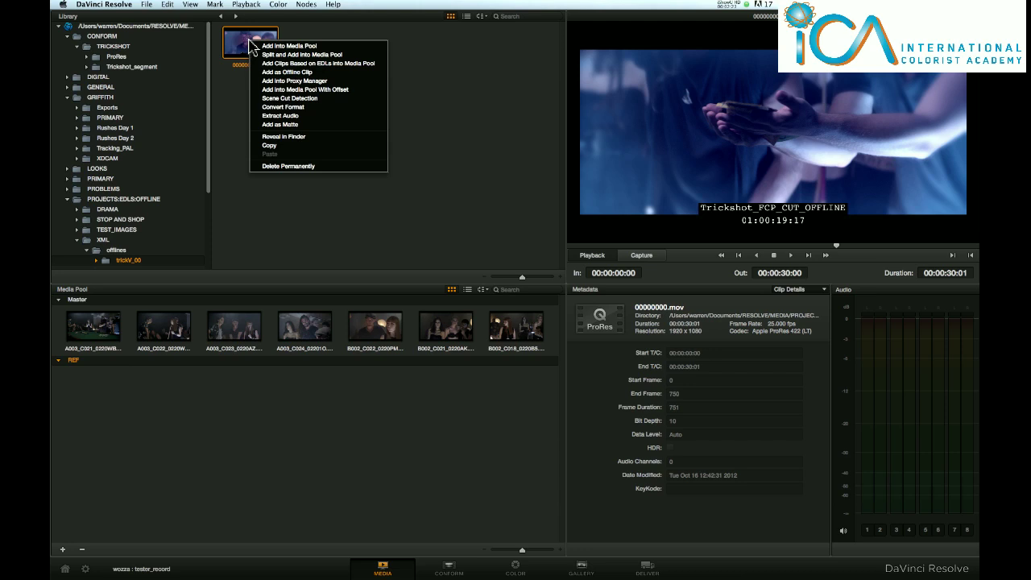
pyautogui.click(297, 73)
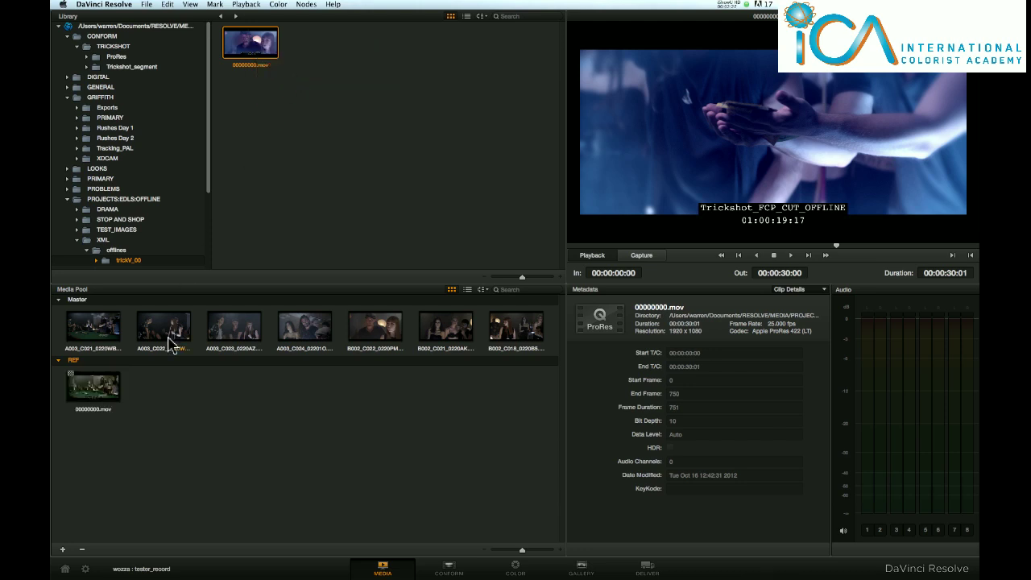
pyautogui.click(71, 380)
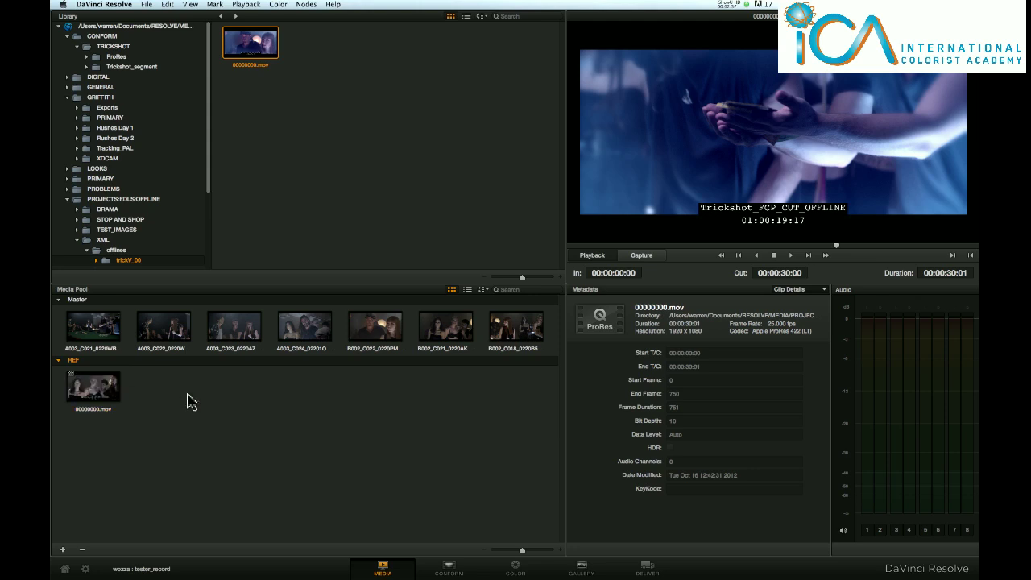
# On the Conform page, link 00000000.mov as the timeline's offline video via Link Offline Video.
pyautogui.click(451, 572)
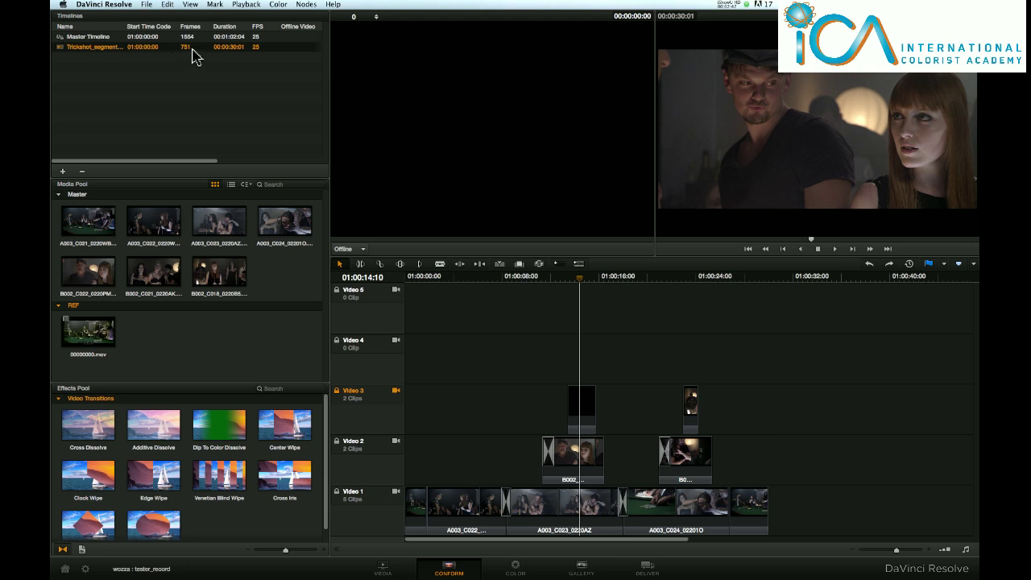
pyautogui.rightClick(193, 52)
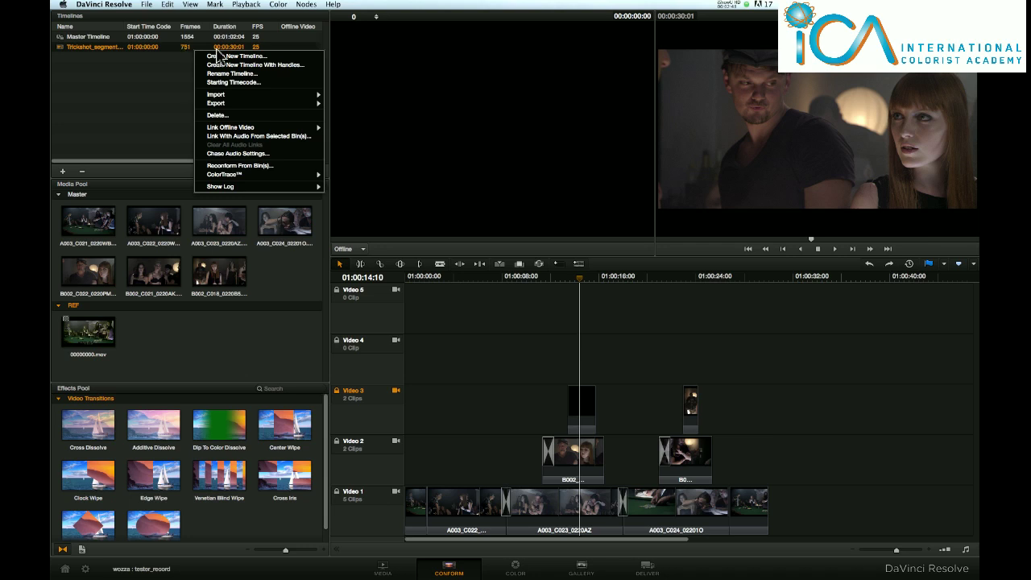
pyautogui.moveTo(197, 104)
pyautogui.moveTo(227, 130)
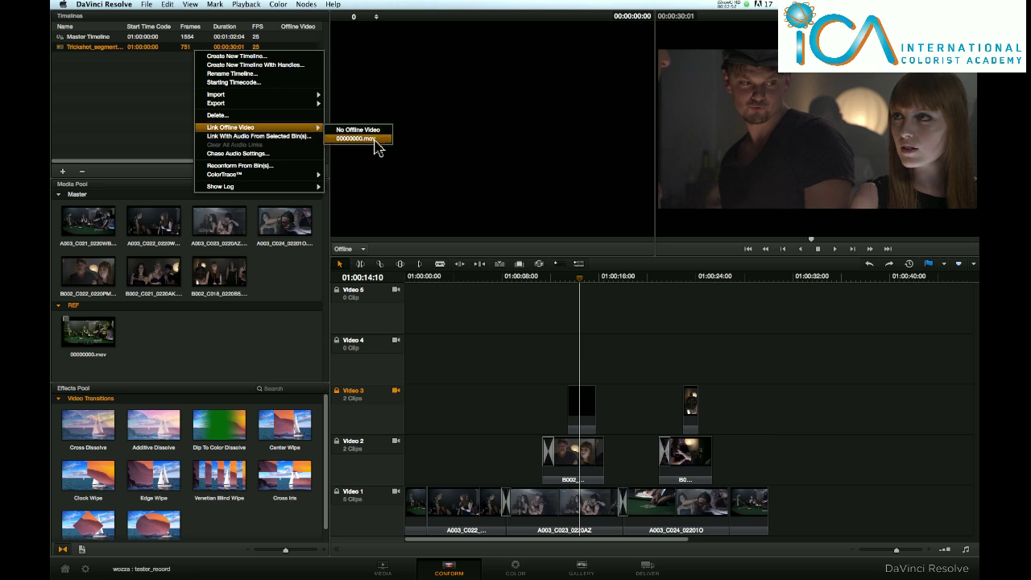
pyautogui.click(355, 138)
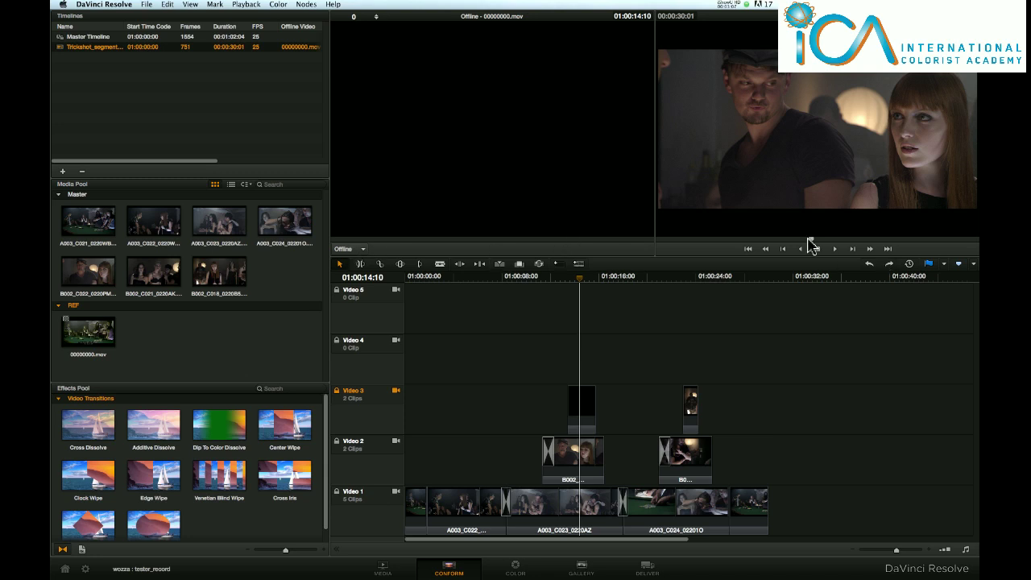
# Play the timeline, switch the viewer to source clips, and load the 00000000.mov reference.
pyautogui.press('space')
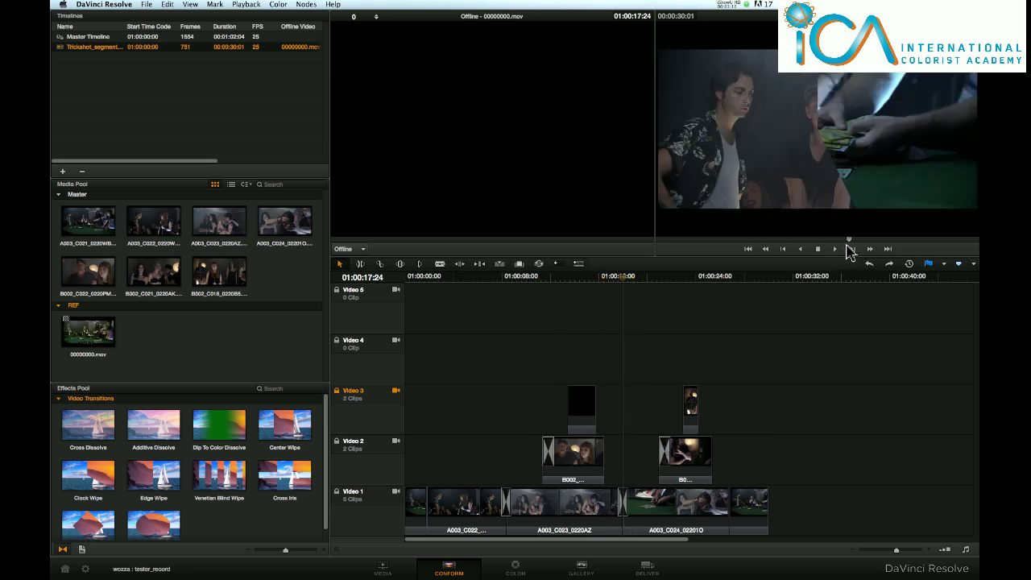
pyautogui.click(363, 249)
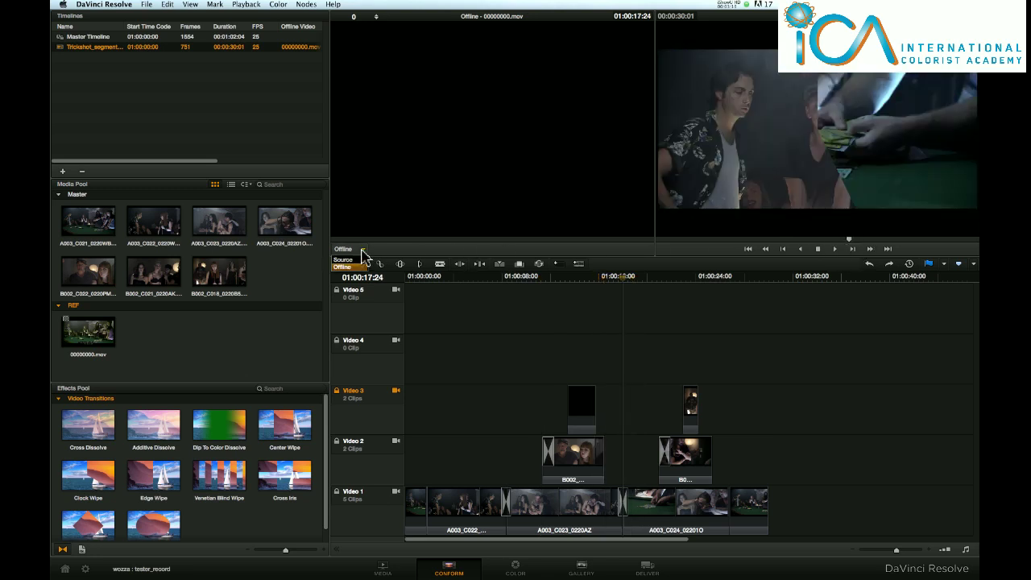
pyautogui.click(361, 260)
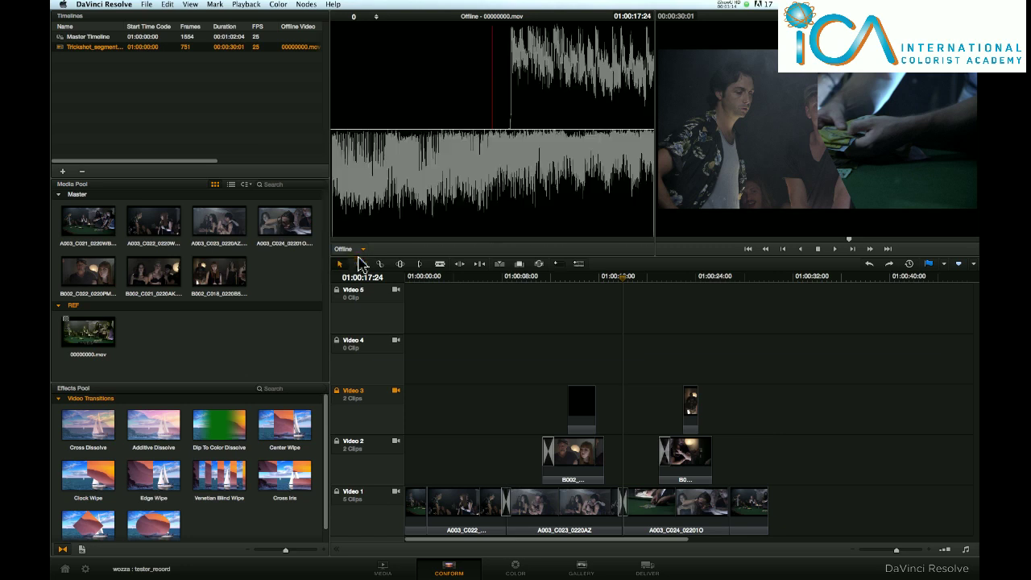
pyautogui.doubleClick(282, 229)
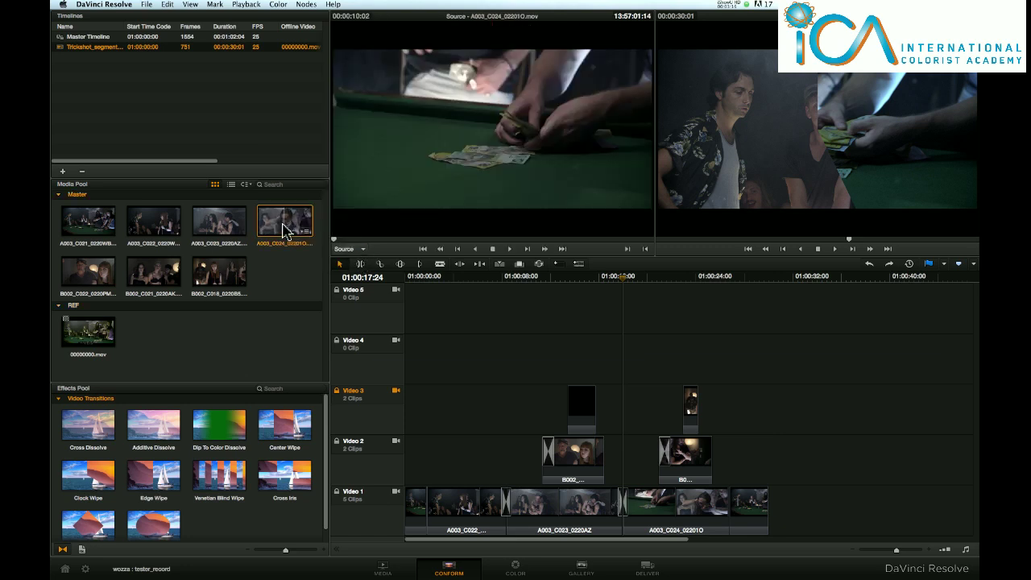
pyautogui.doubleClick(92, 334)
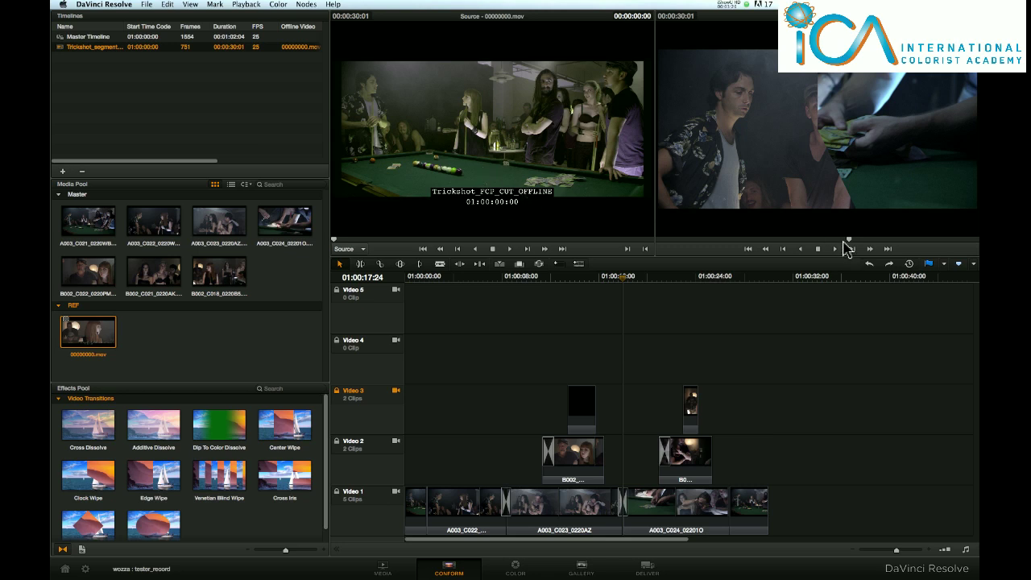
# Review the cut with reverse and forward playback, then bring up the source viewer's display choices.
pyautogui.click(802, 248)
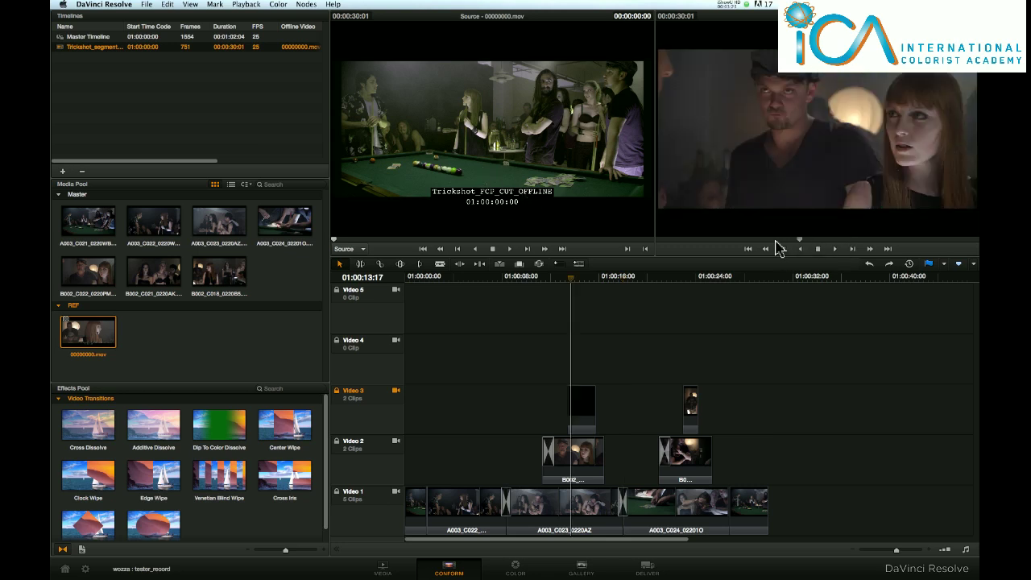
pyautogui.click(834, 248)
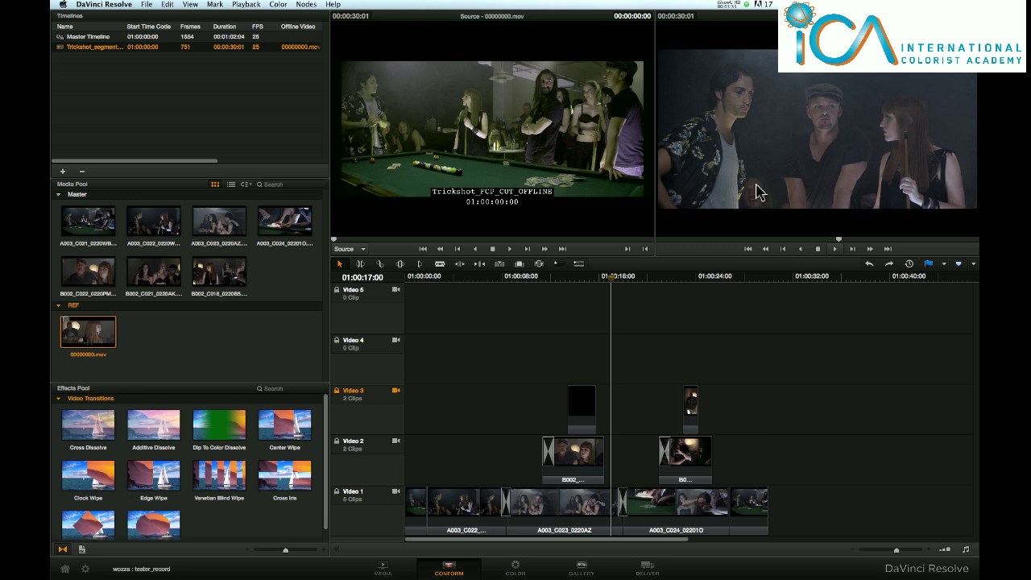
pyautogui.click(361, 249)
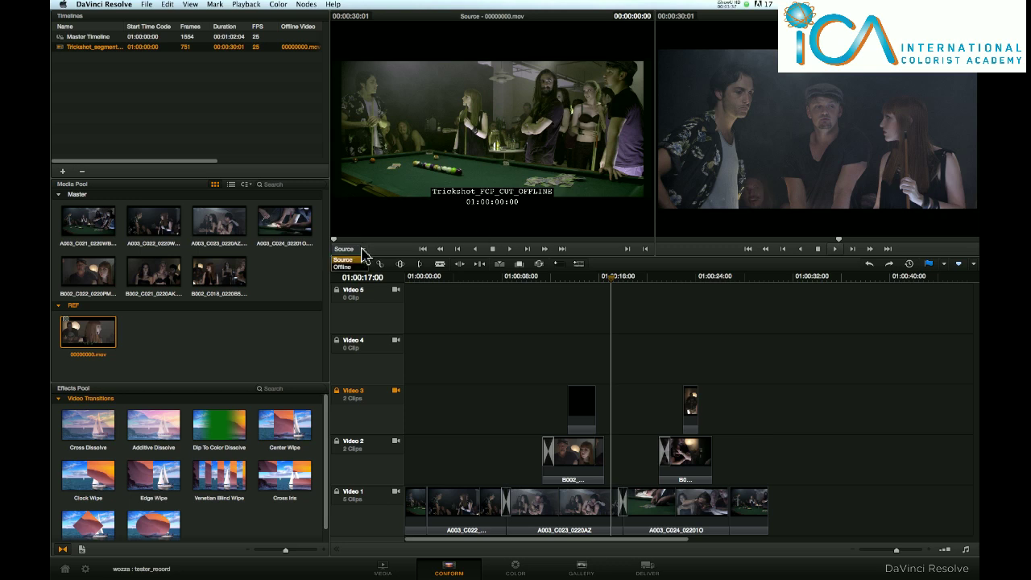
# Set the source viewer to Offline and park the playhead at 01:00:00:00.
pyautogui.click(360, 266)
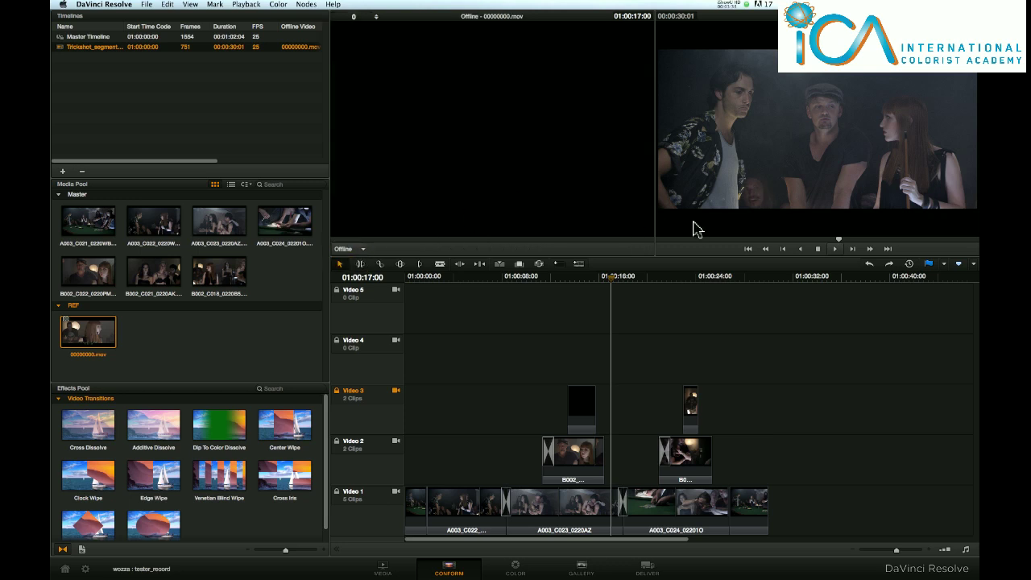
pyautogui.click(675, 241)
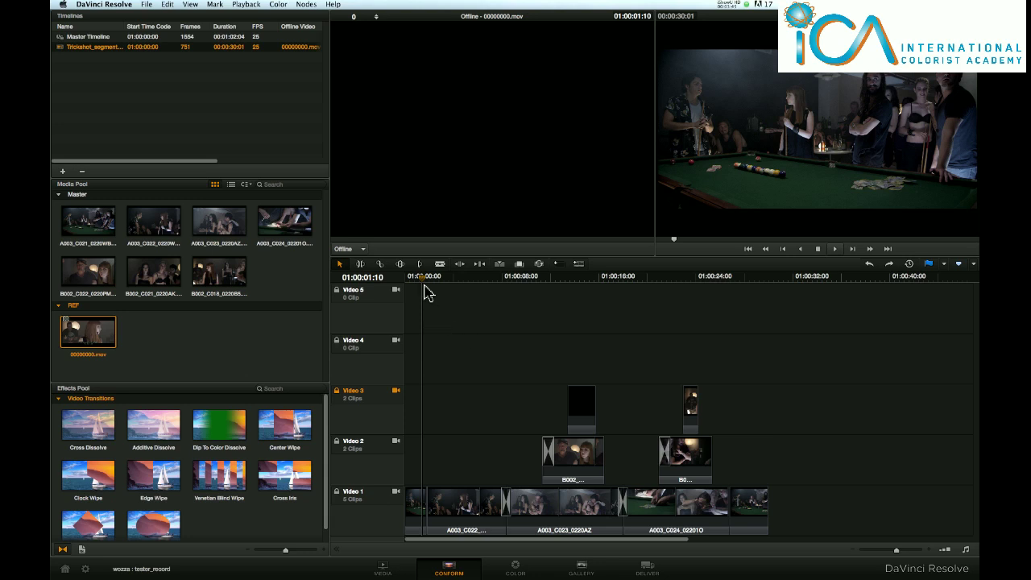
pyautogui.moveTo(421, 281); pyautogui.dragTo(405, 278)
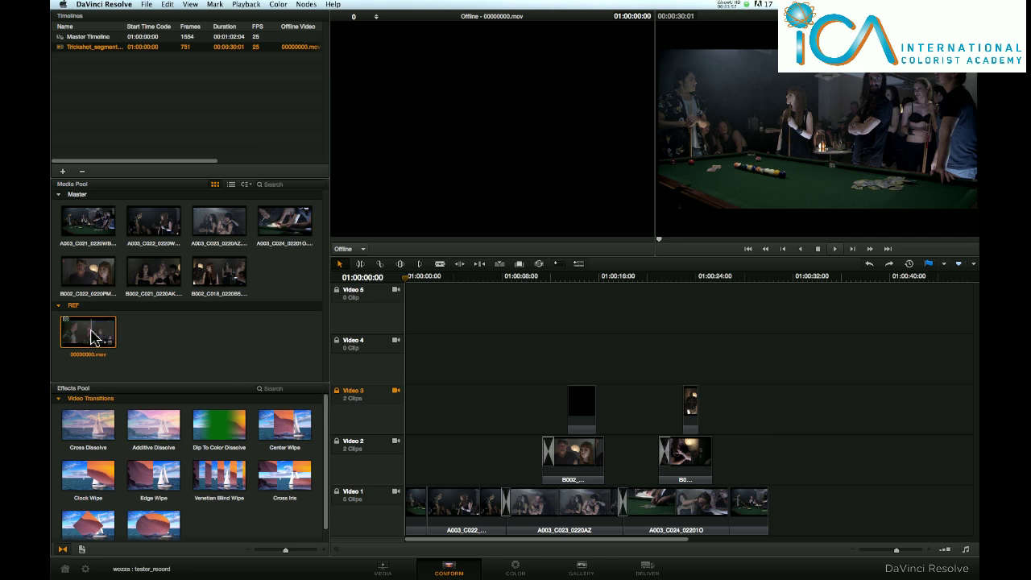
# Confirm 00000000.mov's Clip Attributes timecode starts at 01:00:00:00.
pyautogui.rightClick(91, 337)
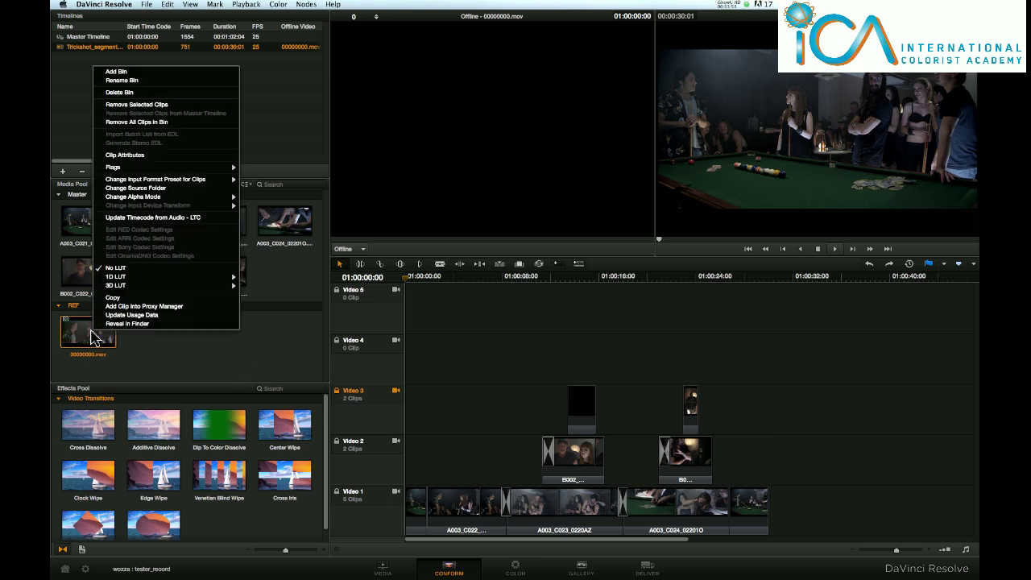
pyautogui.click(144, 156)
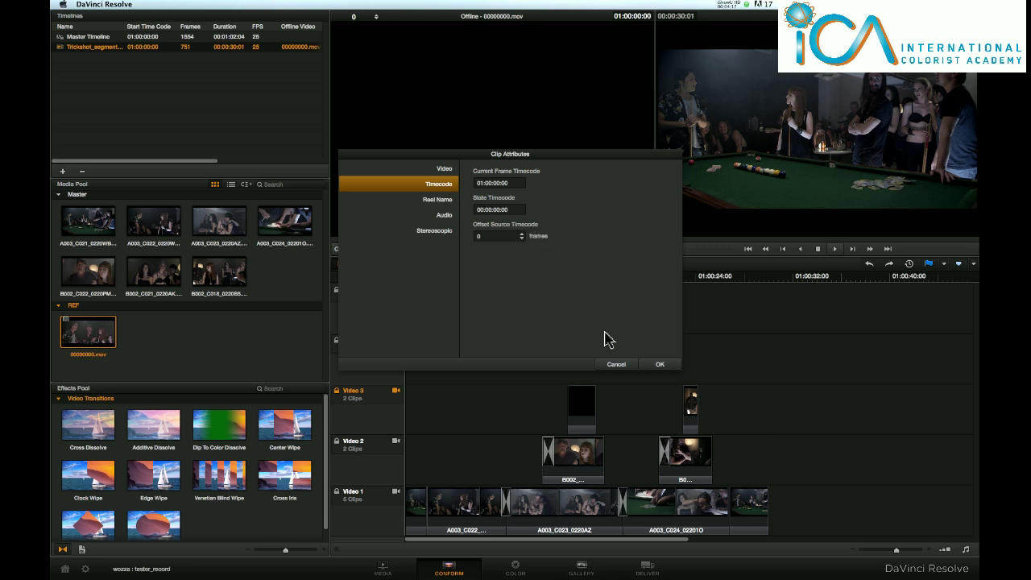
pyautogui.click(662, 365)
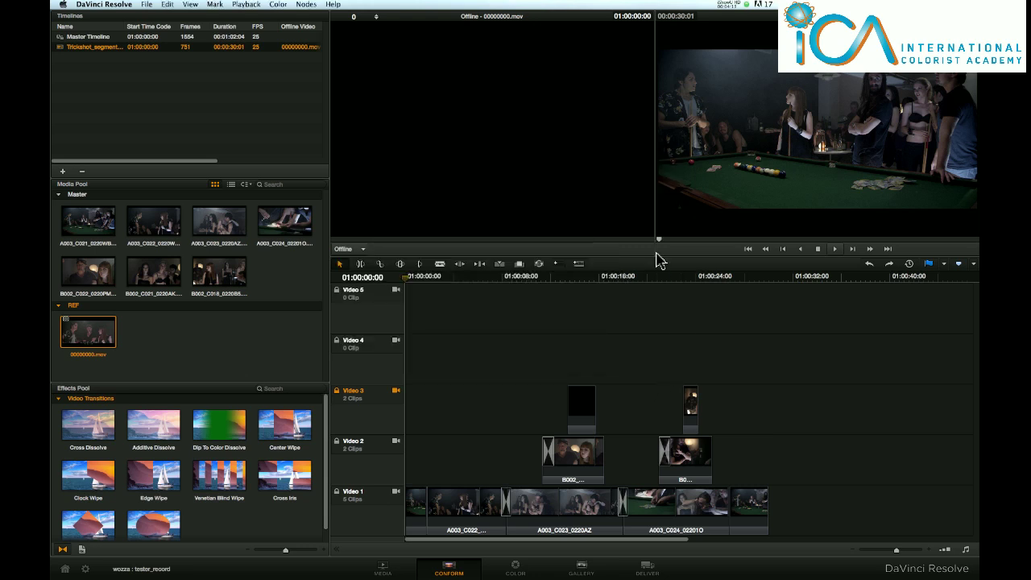
# Compare offline and conformed images at 01:00:01:20, 01:00:05:14 and 01:00:23:10, then scrub back through the cut.
pyautogui.click(678, 240)
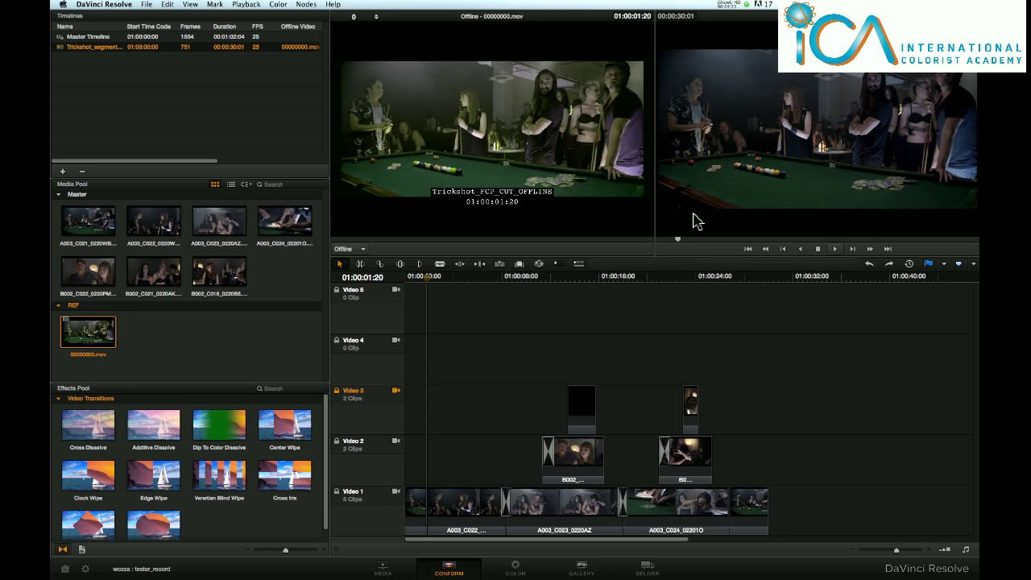
pyautogui.click(721, 240)
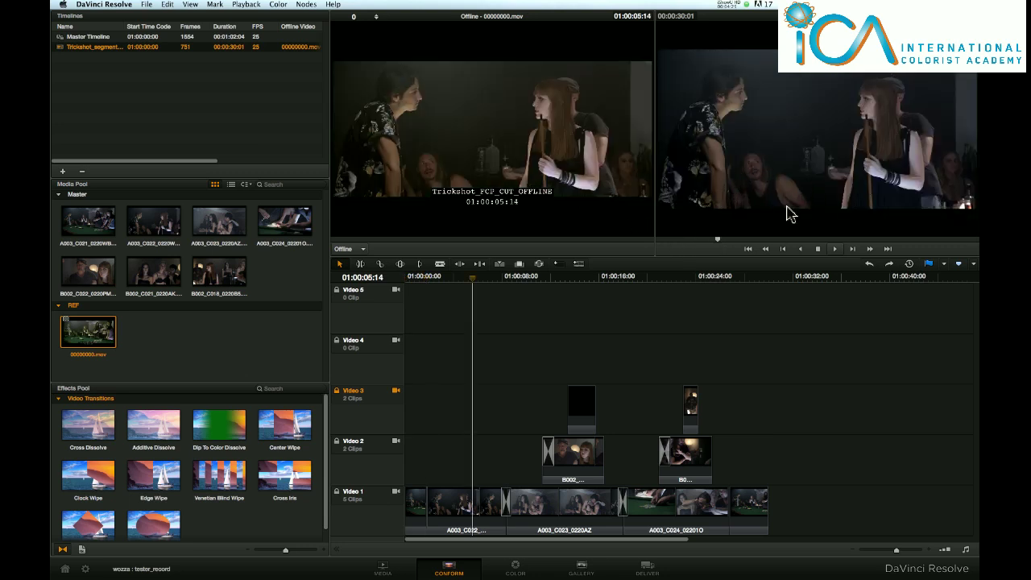
pyautogui.click(697, 282)
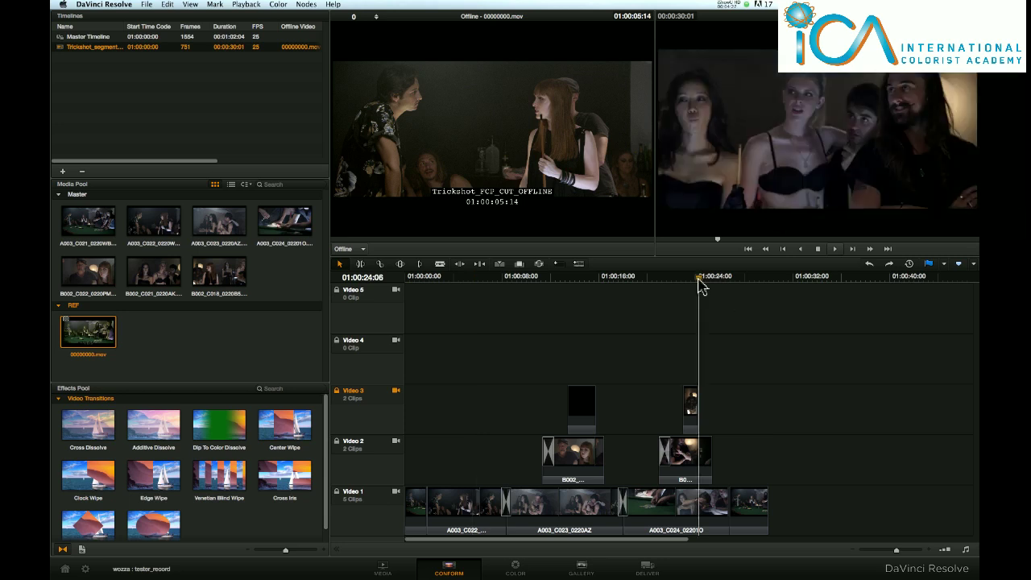
pyautogui.click(688, 281)
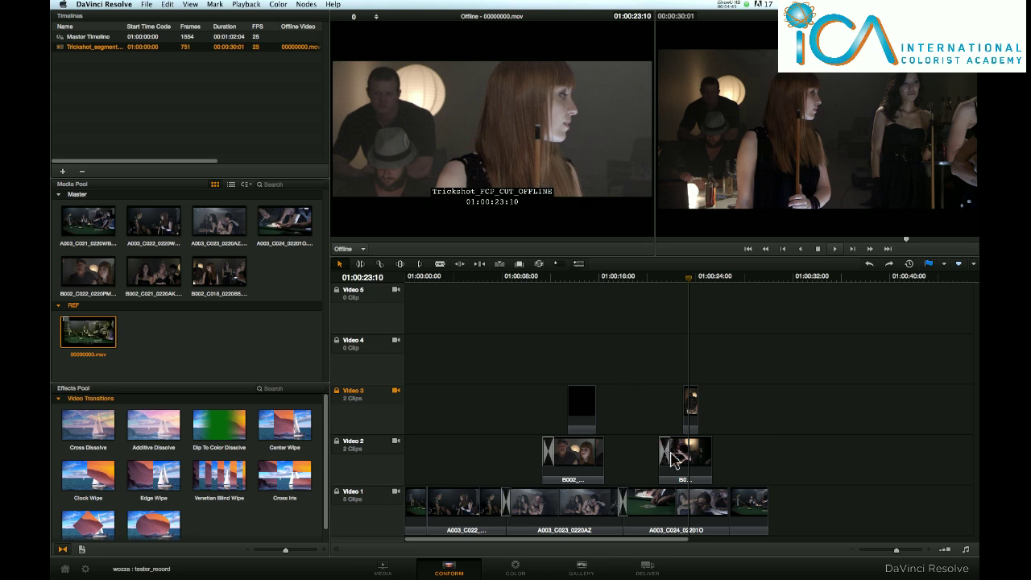
pyautogui.moveTo(679, 282); pyautogui.dragTo(552, 280)
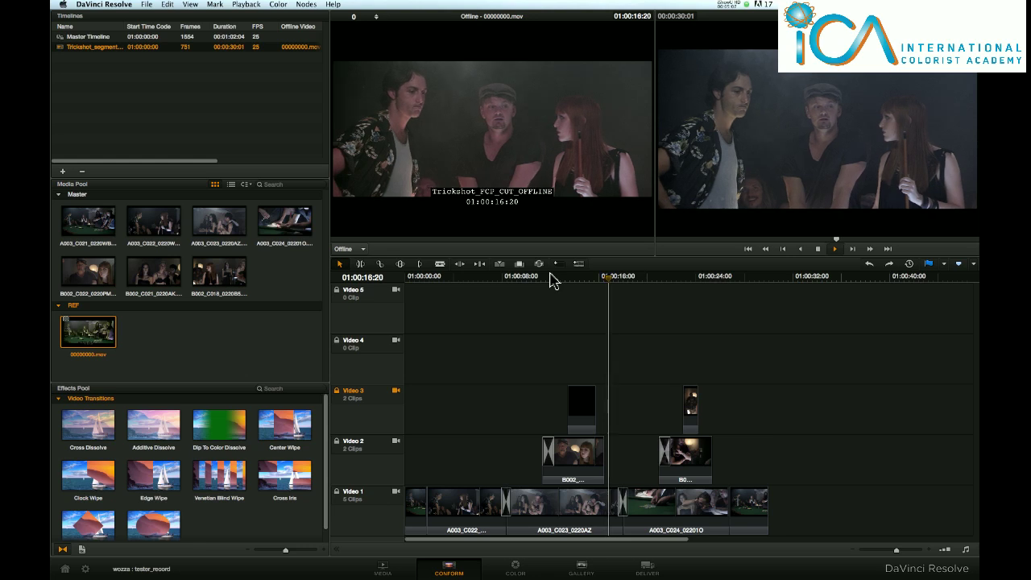
# Compare offline and conform with a Horizontal Wipe at 01:00:19:14, sliding the split up.
pyautogui.rightClick(556, 174)
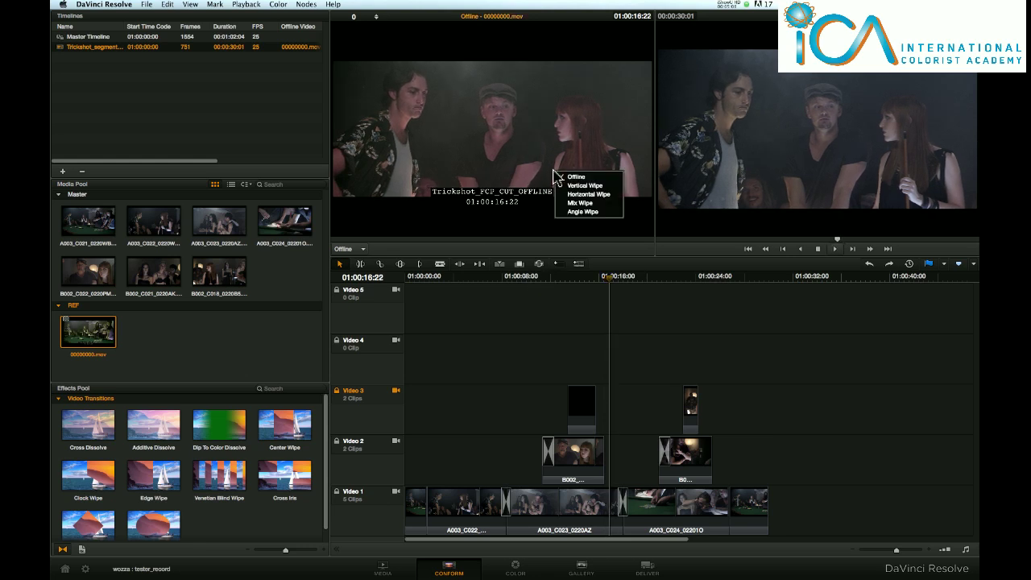
pyautogui.click(594, 195)
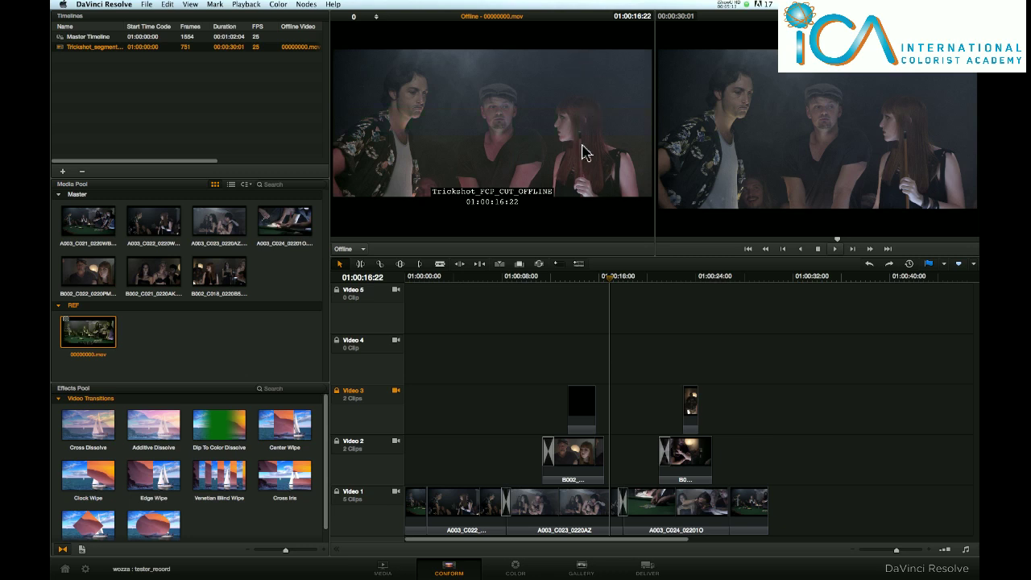
pyautogui.click(642, 276)
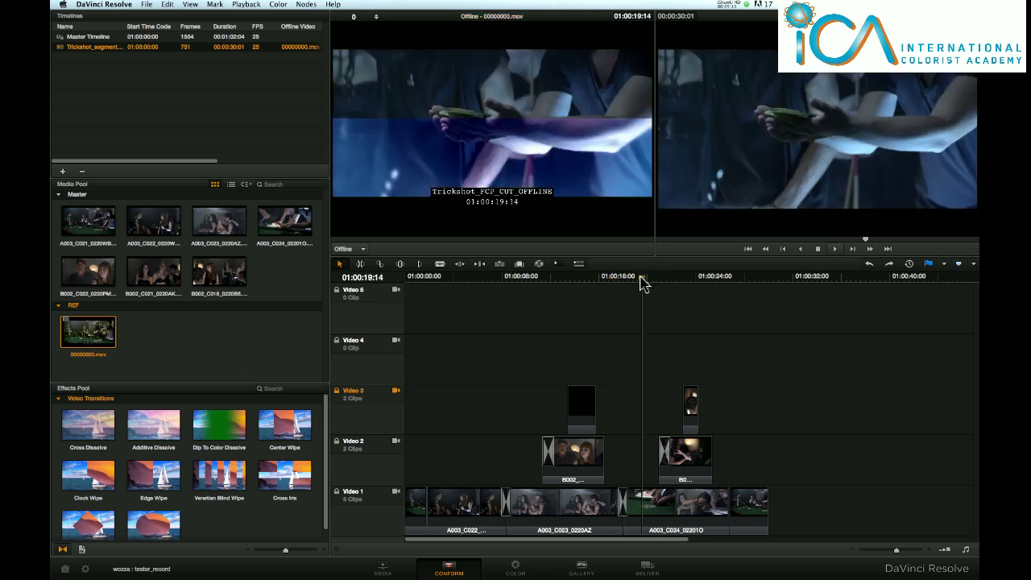
pyautogui.moveTo(518, 121)
pyautogui.mouseDown()
pyautogui.moveTo(516, 85)
pyautogui.moveTo(512, 169)
pyautogui.moveTo(538, 52)
pyautogui.moveTo(527, 120)
pyautogui.mouseUp()
# Try a Mix Wipe, return to plain Offline, and check frames through 01:00:20:24.
pyautogui.rightClick(574, 140)
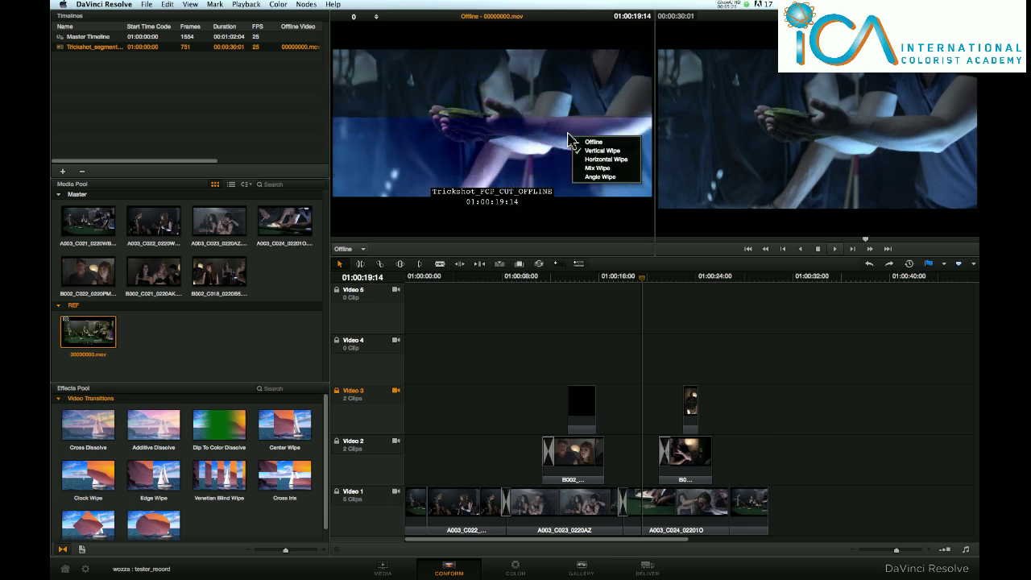
pyautogui.click(605, 168)
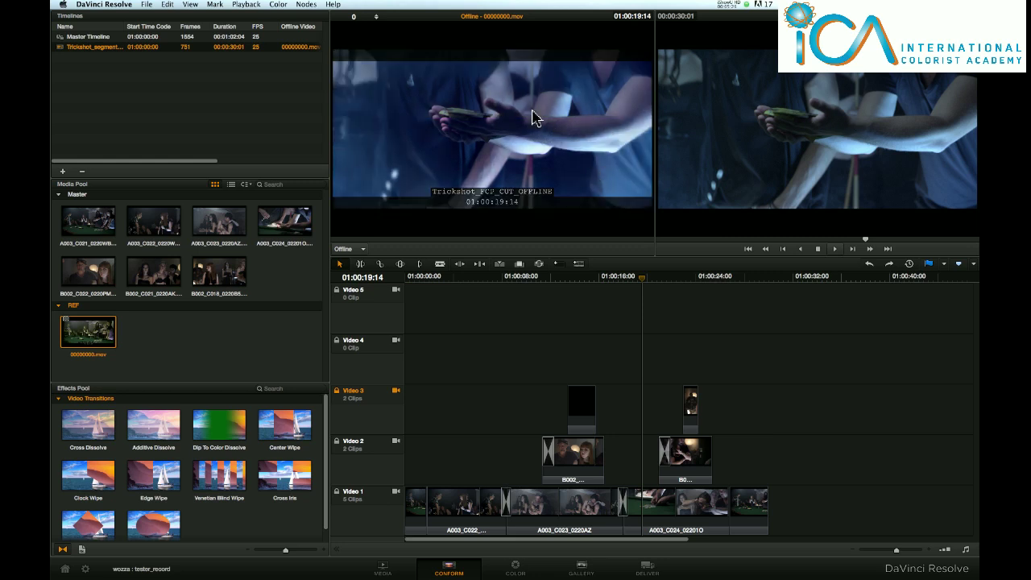
pyautogui.rightClick(610, 169)
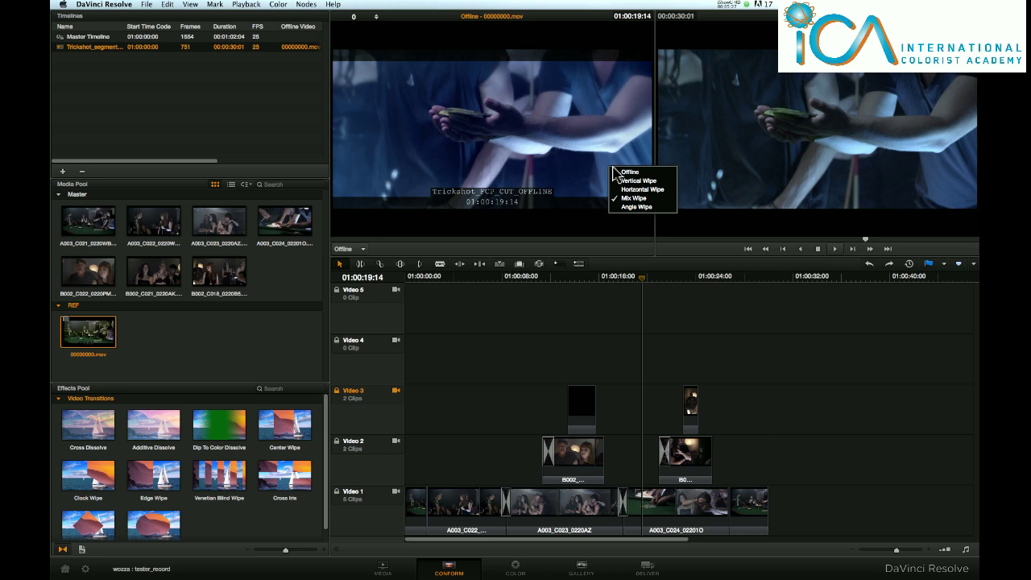
pyautogui.click(620, 173)
pyautogui.click(567, 279)
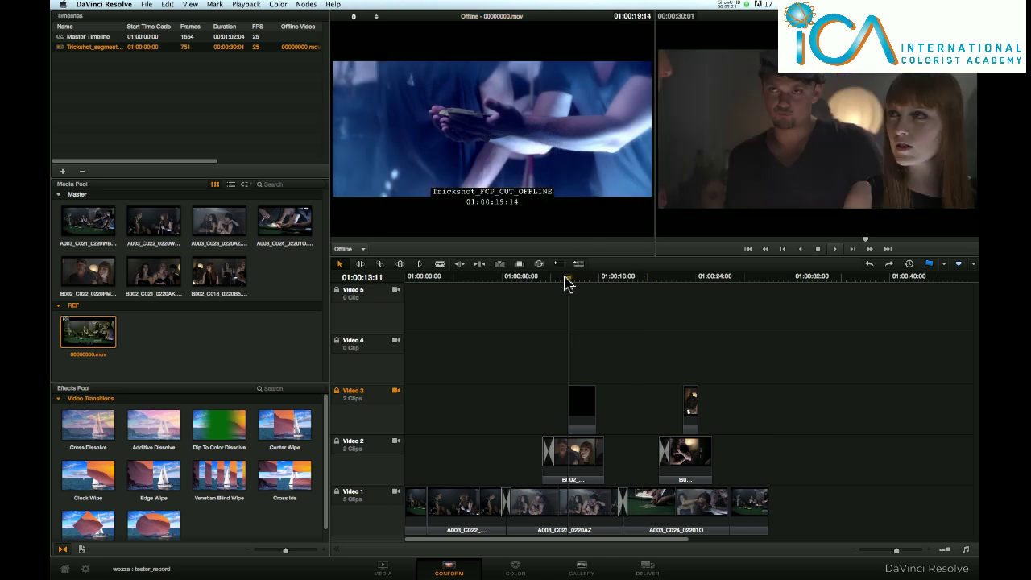
pyautogui.click(523, 282)
pyautogui.click(659, 298)
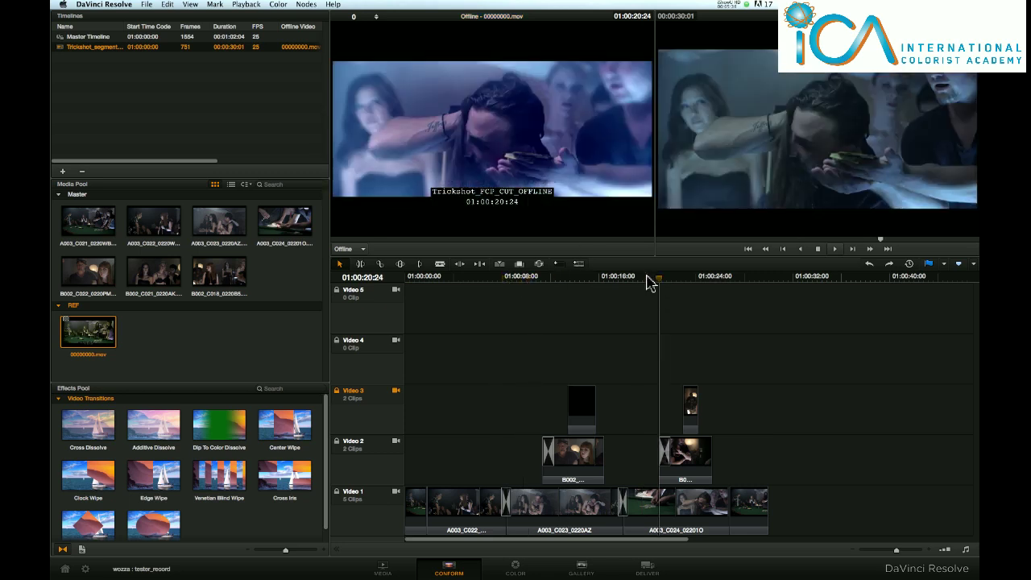
# On the Color page, step through conformed clips 07 back to 02, then go to Media.
pyautogui.click(516, 571)
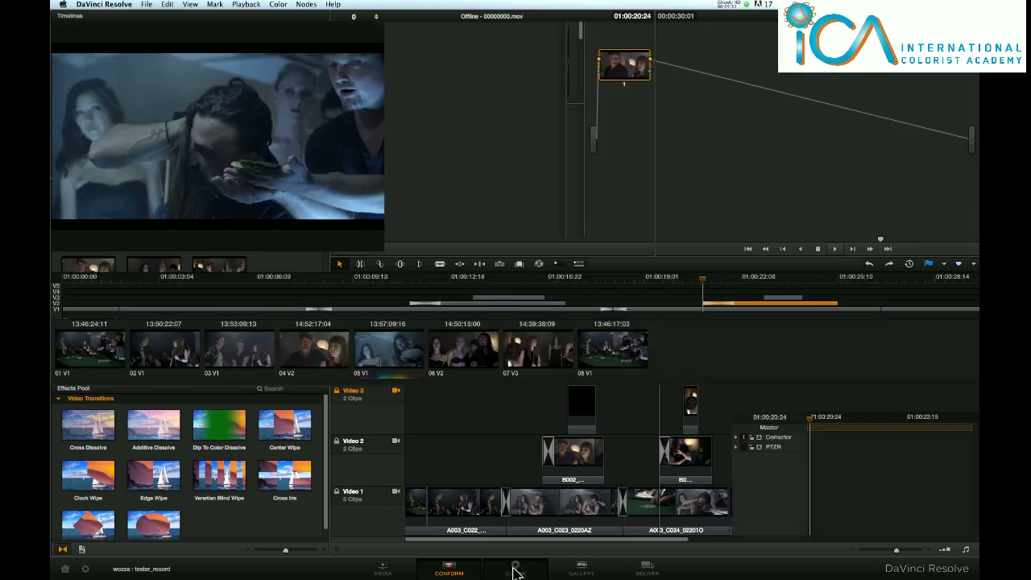
pyautogui.click(533, 357)
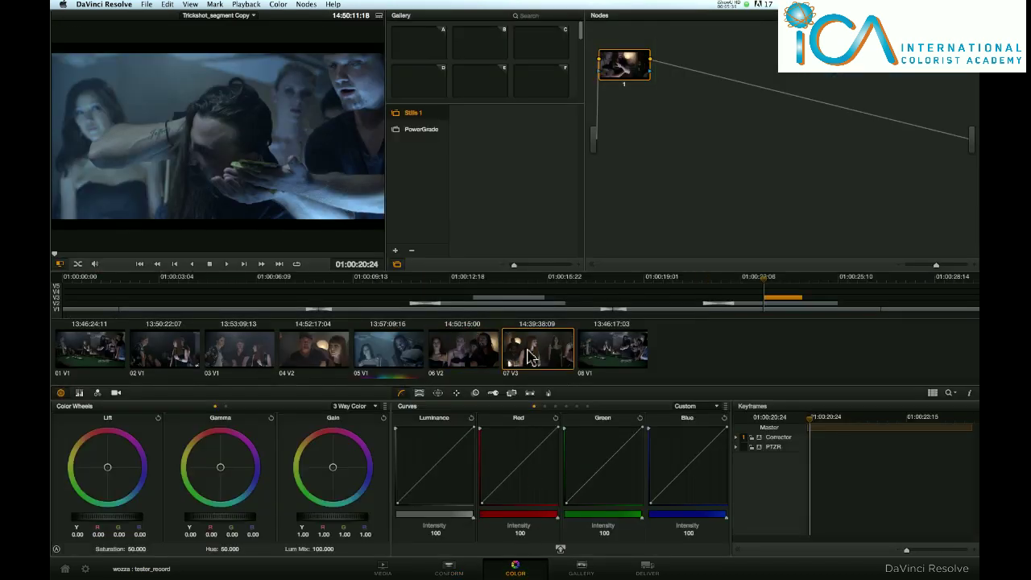
pyautogui.click(462, 359)
pyautogui.click(378, 354)
pyautogui.click(320, 354)
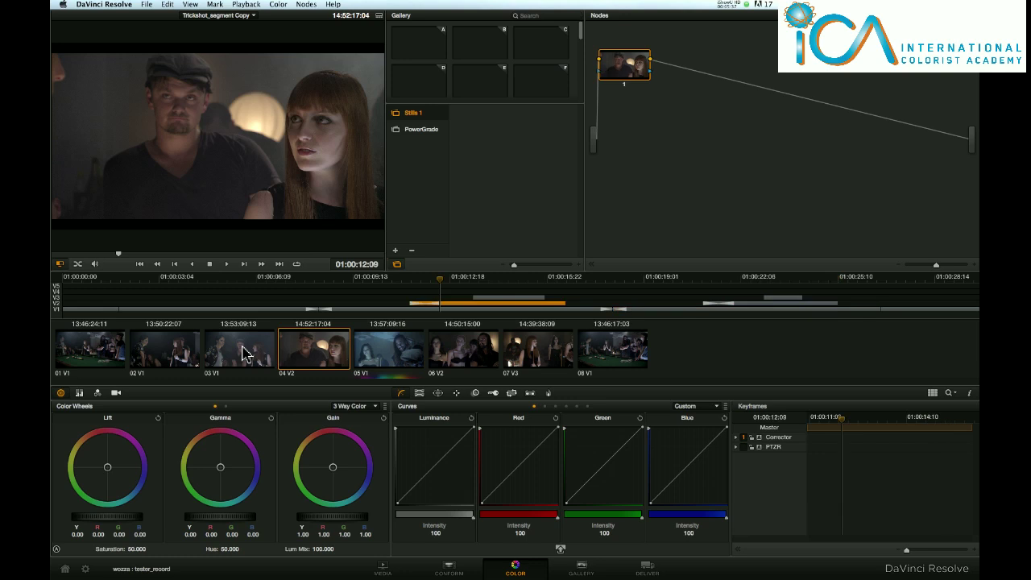
pyautogui.click(242, 354)
pyautogui.click(167, 354)
pyautogui.click(247, 361)
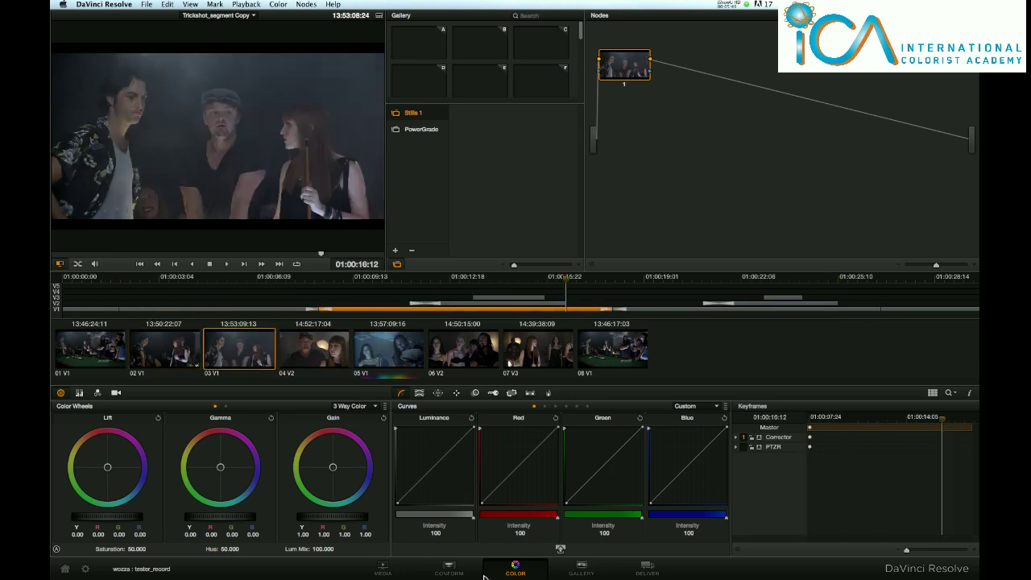
pyautogui.click(384, 572)
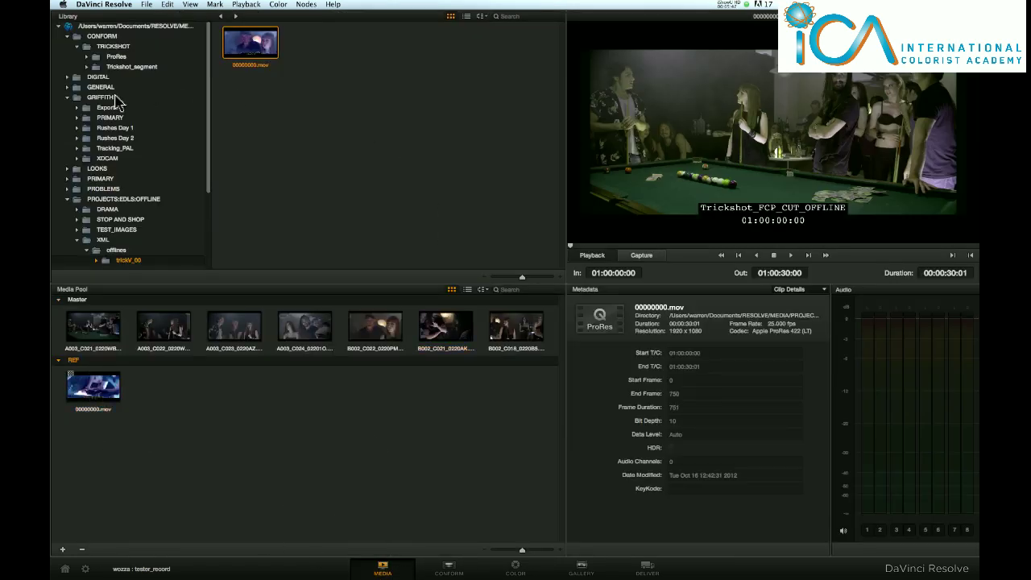
# Add CGI_music.wav from GRIFFITH's Exports folder into the REF bin.
pyautogui.click(113, 97)
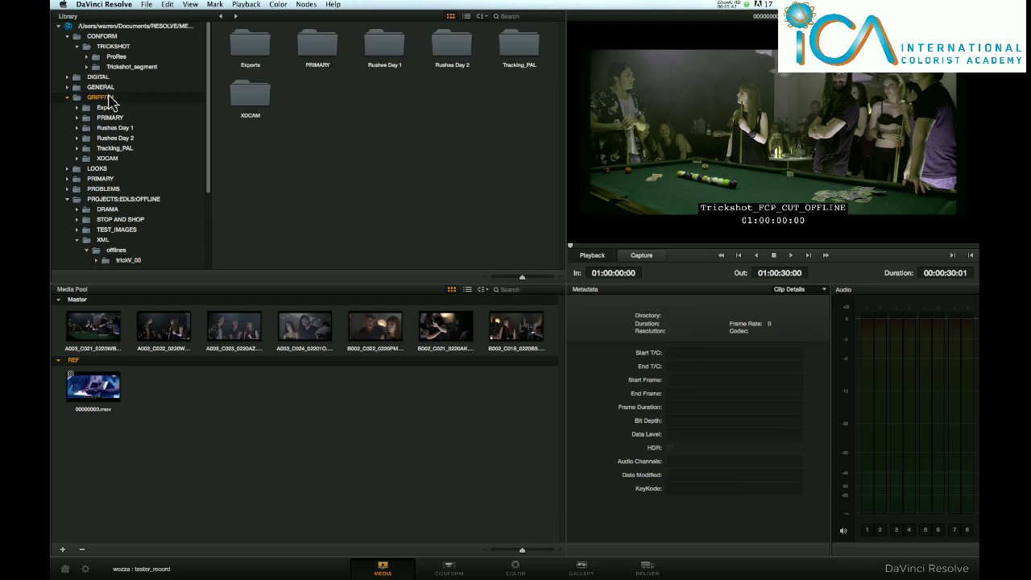
pyautogui.doubleClick(243, 42)
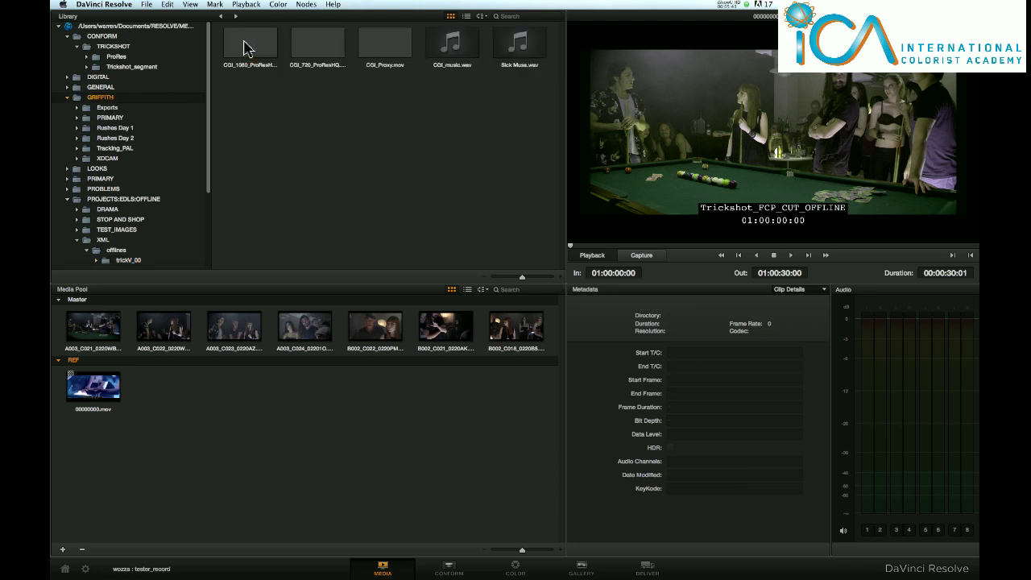
pyautogui.click(453, 54)
pyautogui.rightClick(458, 46)
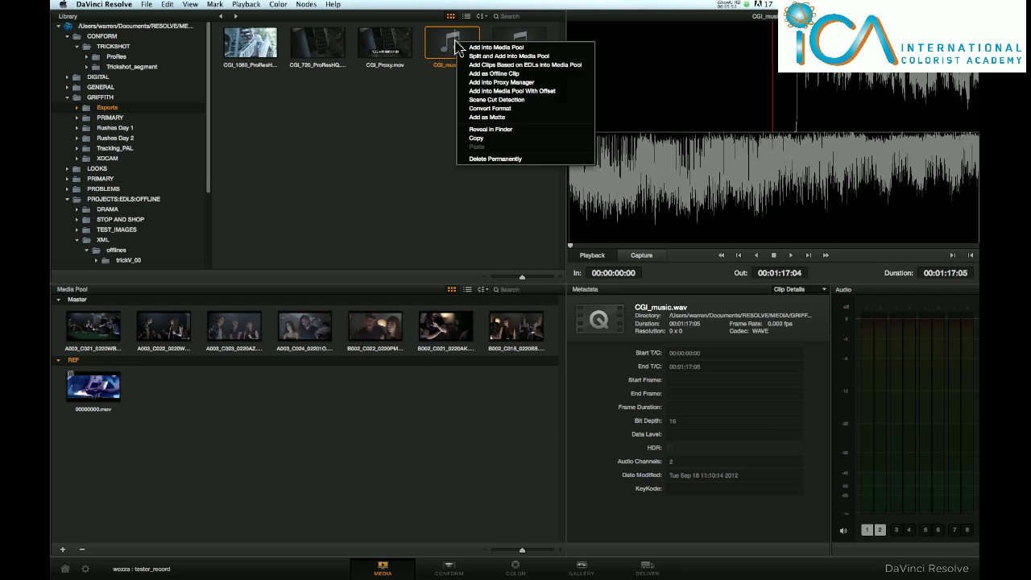
pyautogui.click(450, 43)
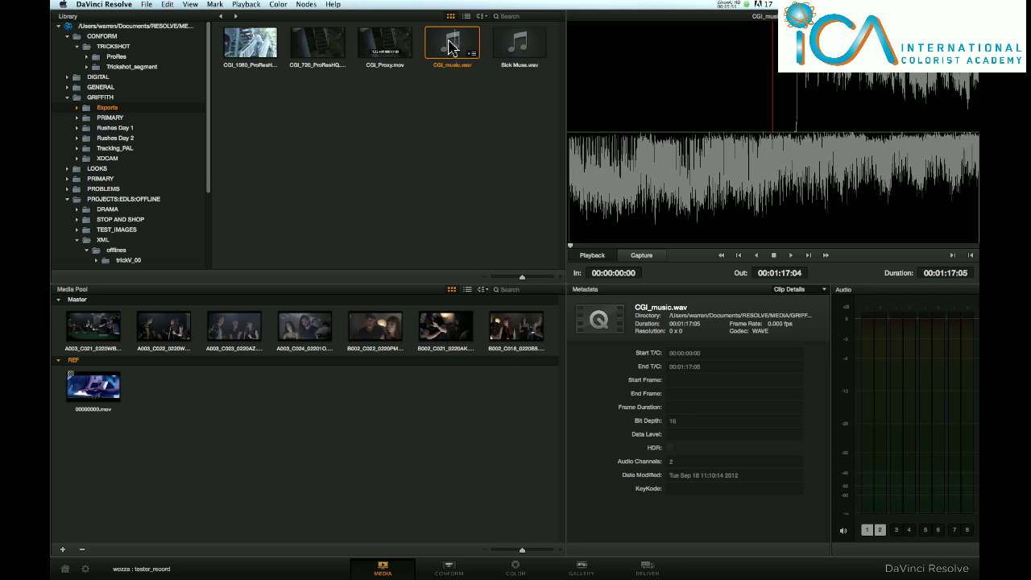
pyautogui.rightClick(450, 44)
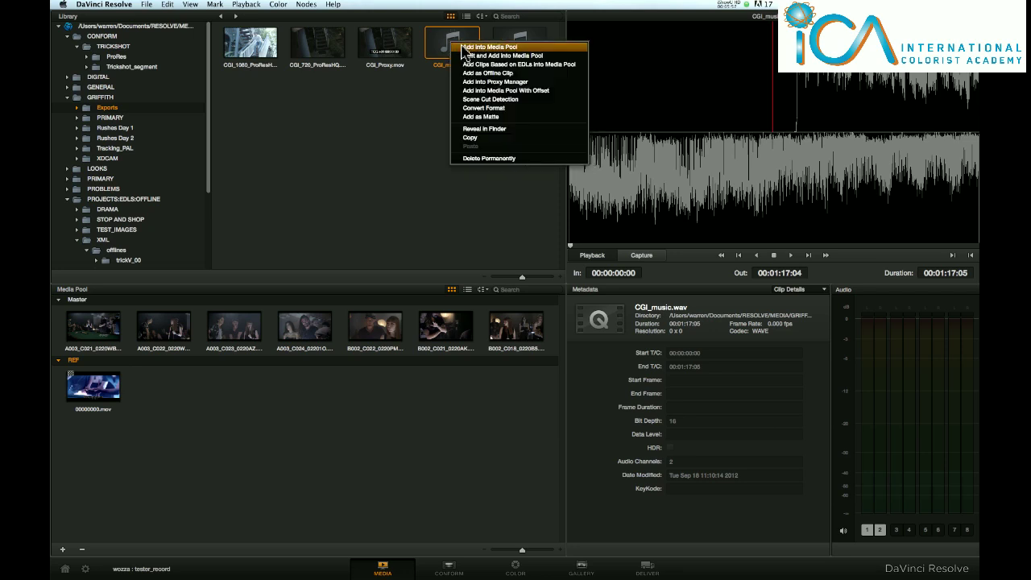
pyautogui.click(475, 46)
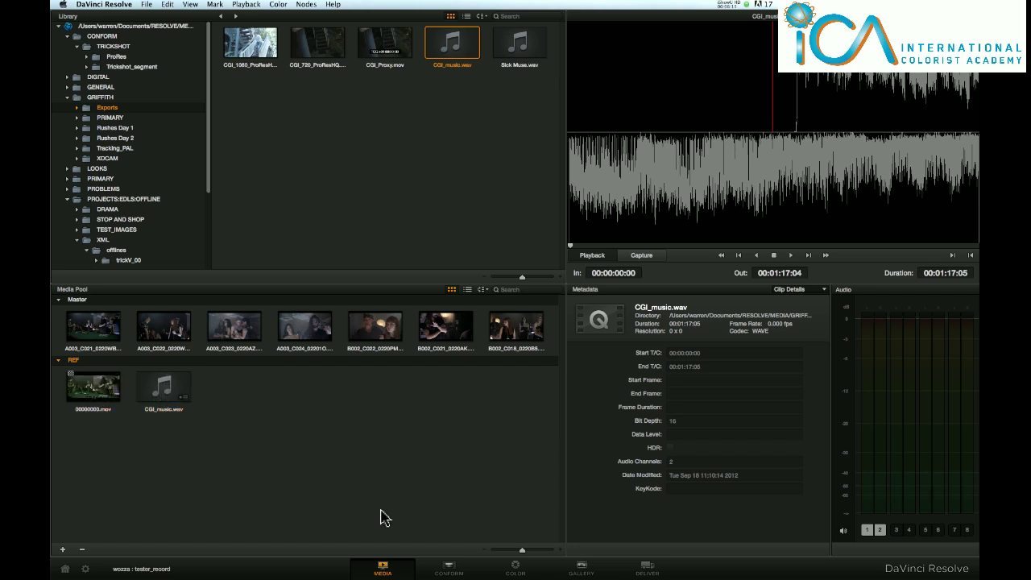
# Link the CGI_music.wav clip in the REF bin as the chase audio file.
pyautogui.click(171, 397)
pyautogui.rightClick(168, 395)
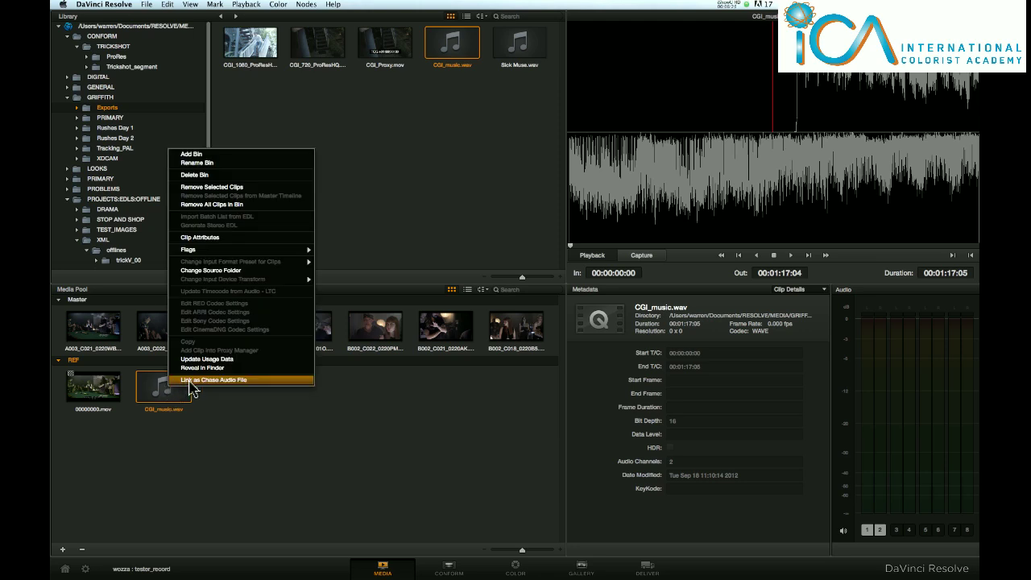
pyautogui.click(191, 382)
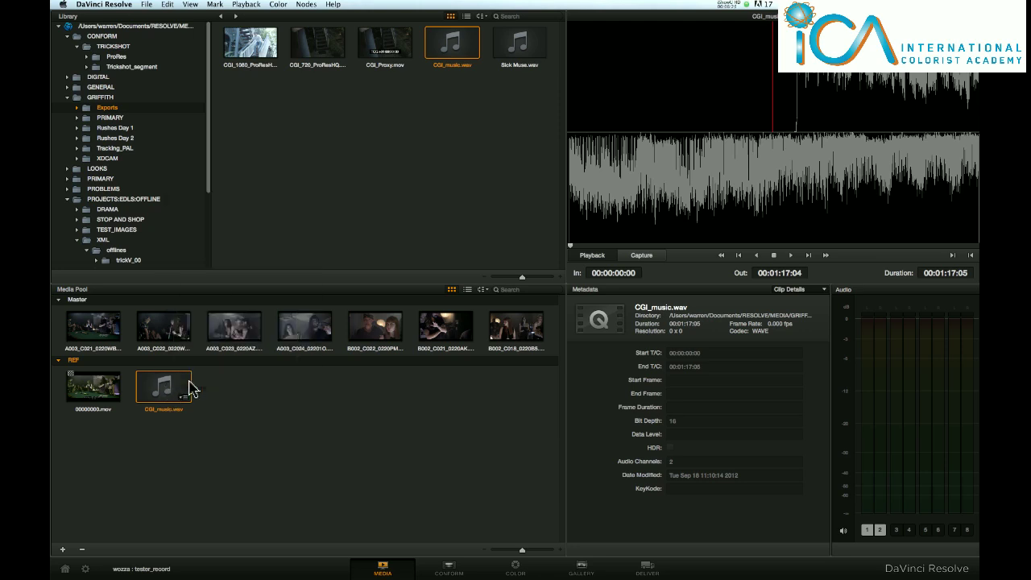
# Enable Sync Chase Audio in the Trickshot timeline's Chase Audio Settings and apply it.
pyautogui.click(449, 570)
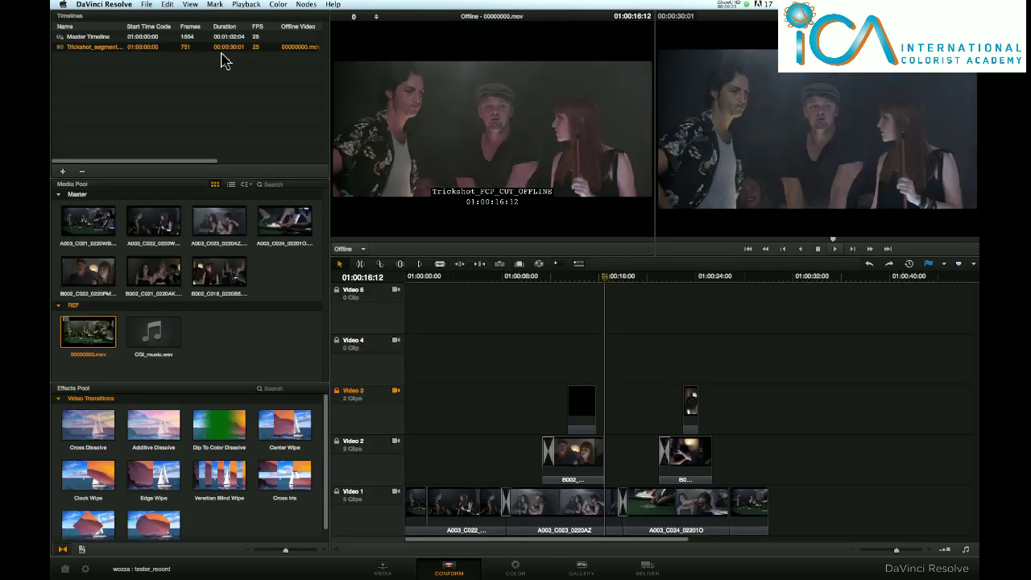
pyautogui.rightClick(226, 54)
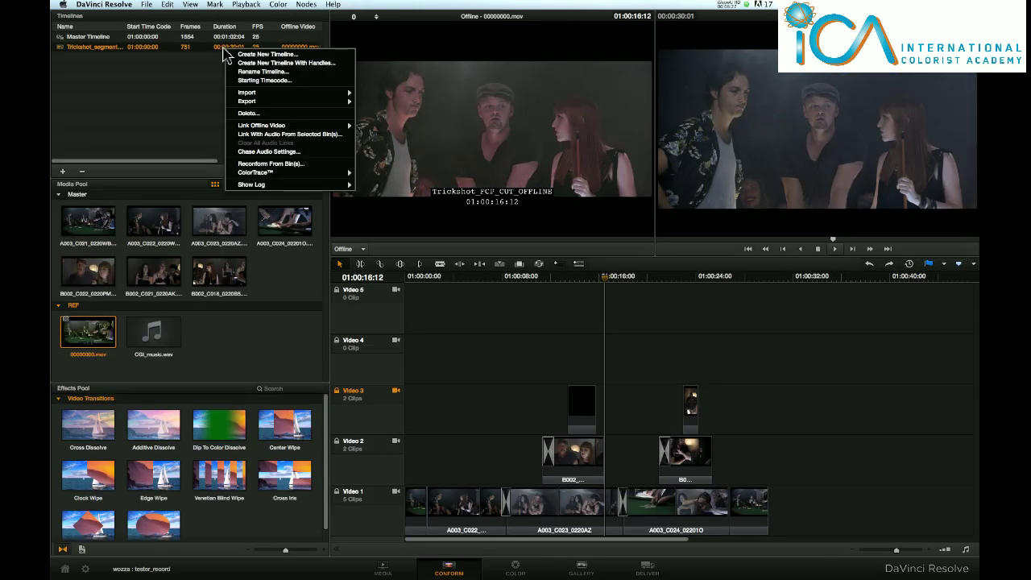
pyautogui.click(273, 153)
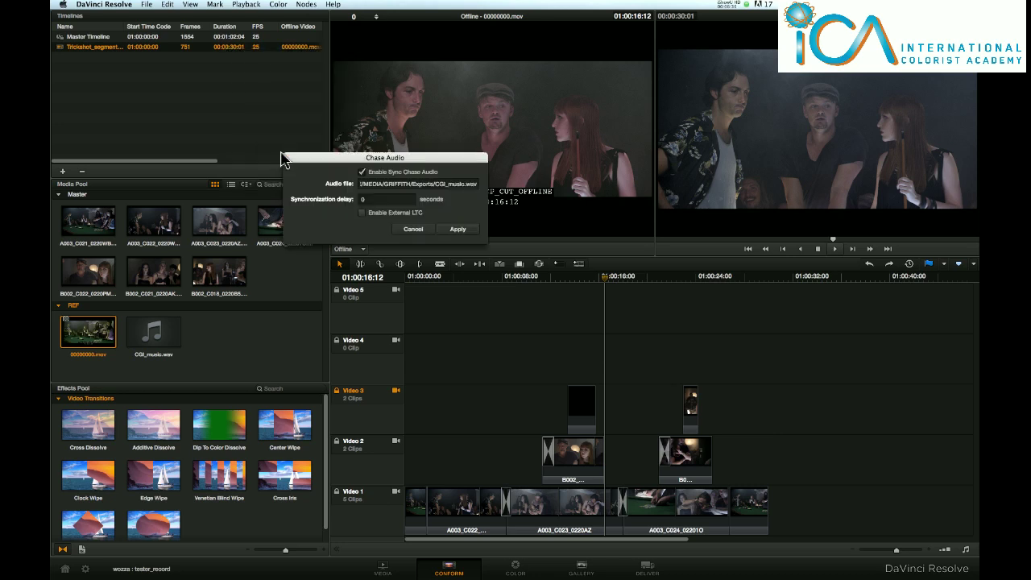
pyautogui.click(363, 172)
pyautogui.click(464, 231)
# Play the edit with chase audio from clip 05 on the Color page, stopping at 01:00:28:07.
pyautogui.click(517, 567)
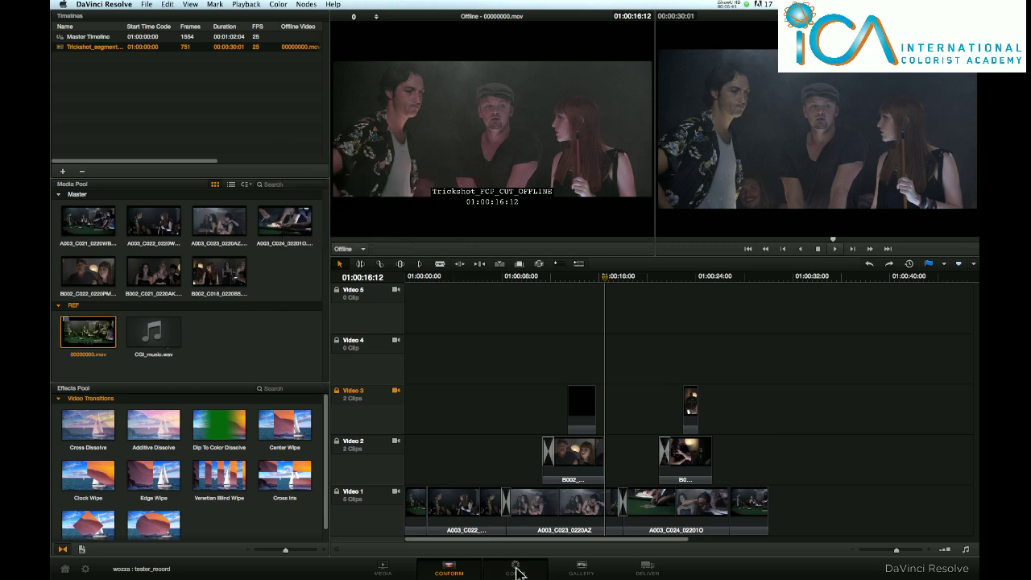
pyautogui.click(403, 348)
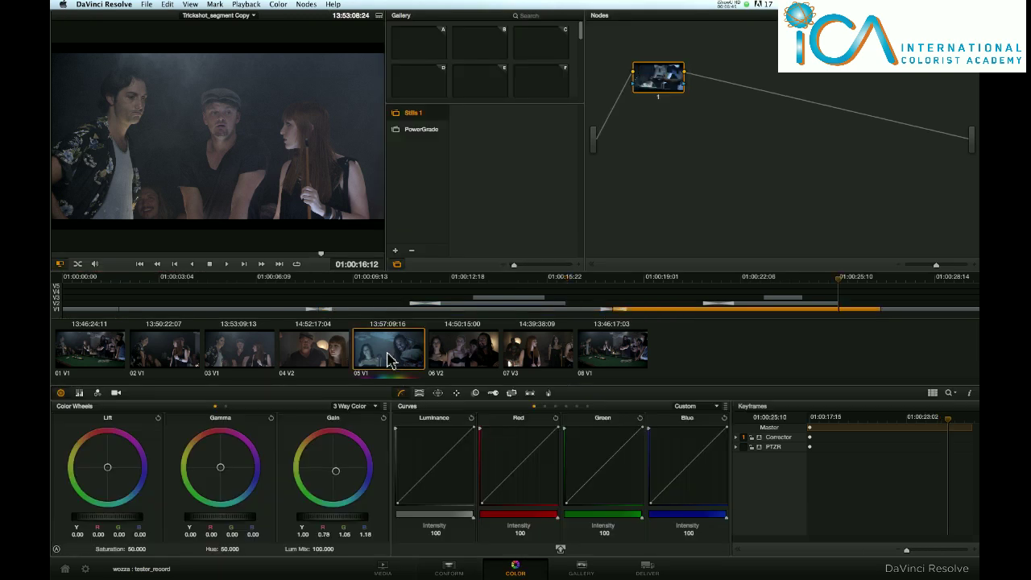
pyautogui.press('space')
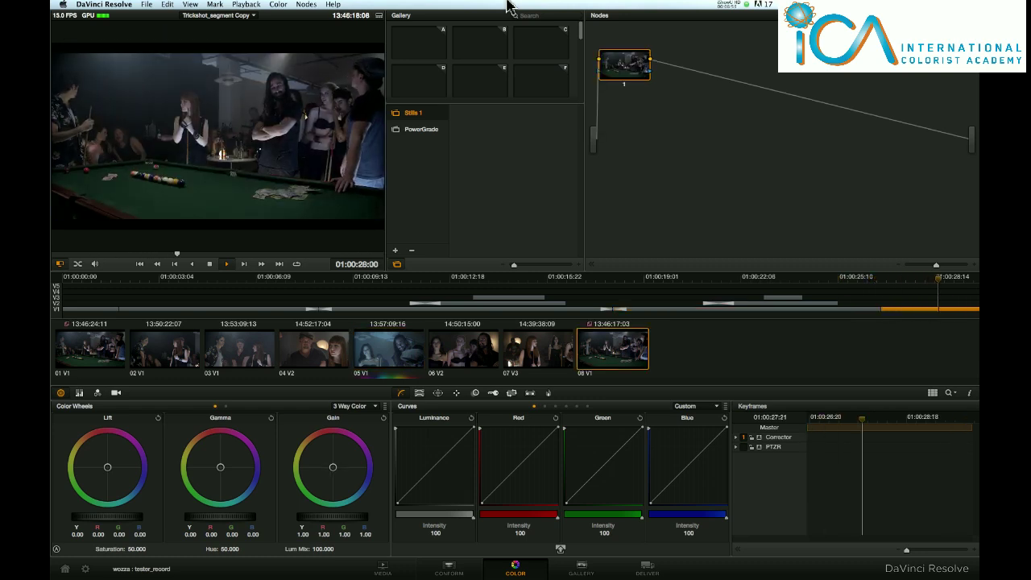
pyautogui.press('space')
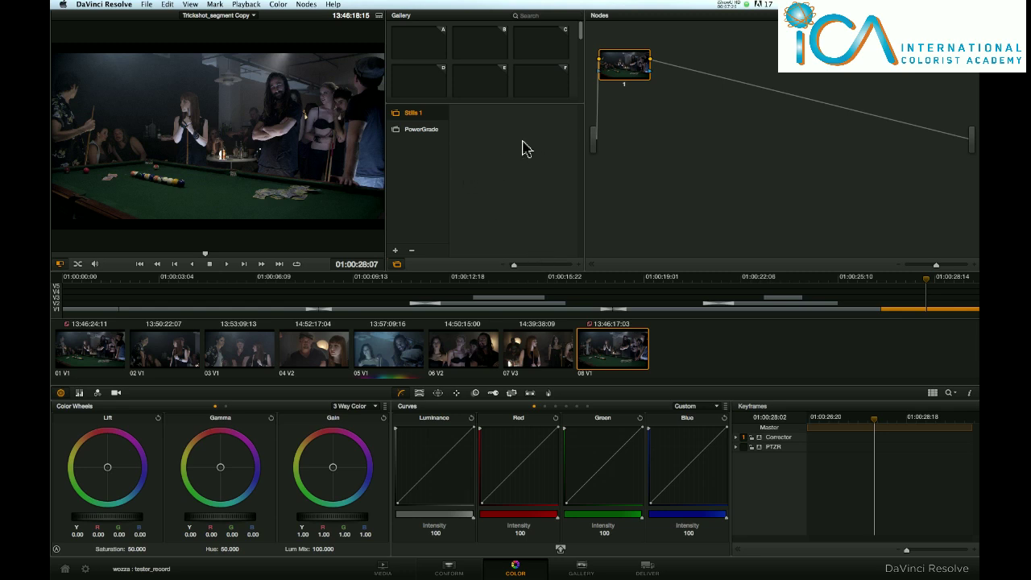
# View the PowerGrade album stills, then park the Conform viewer at 01:00:13:09.
pyautogui.click(427, 134)
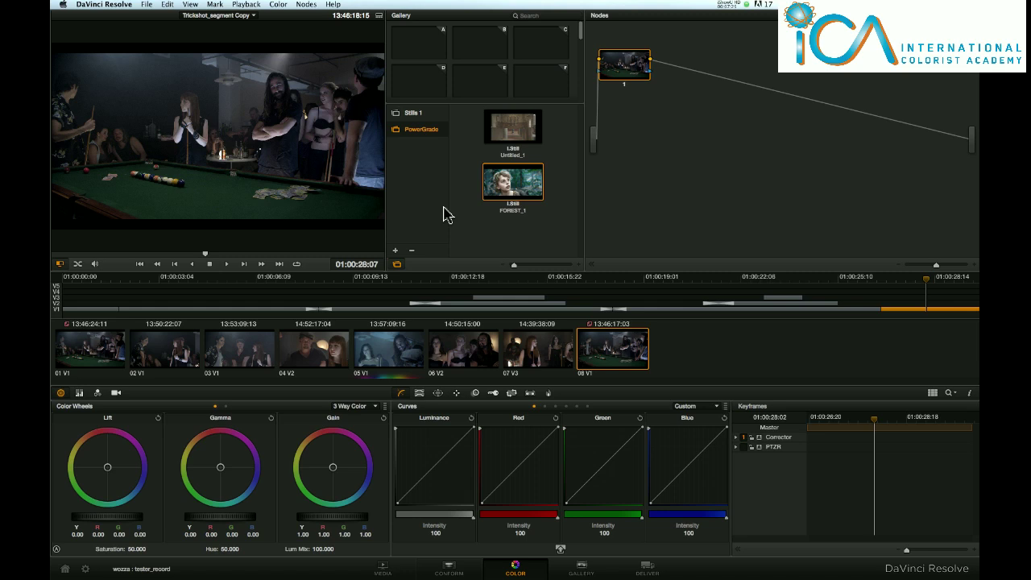
pyautogui.click(450, 568)
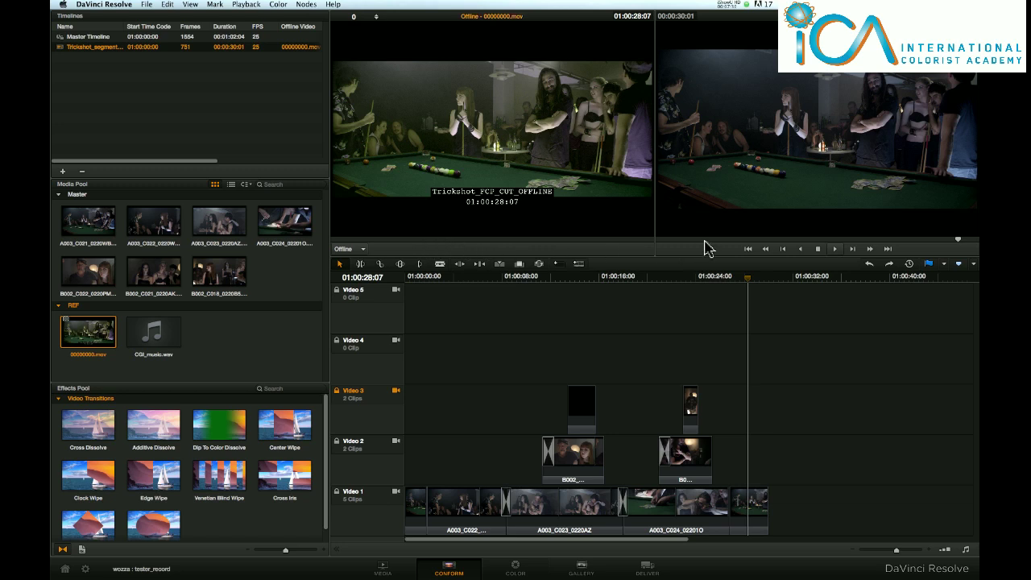
pyautogui.moveTo(713, 241); pyautogui.dragTo(803, 247)
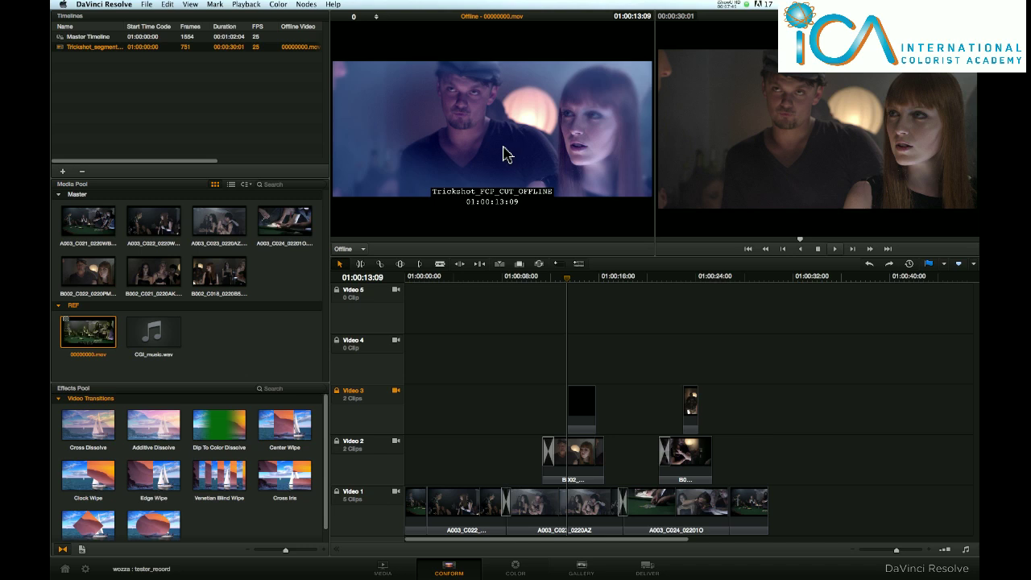
# Play the FOREST_1 still as a split wipe on the Color page, moving the split left.
pyautogui.click(513, 570)
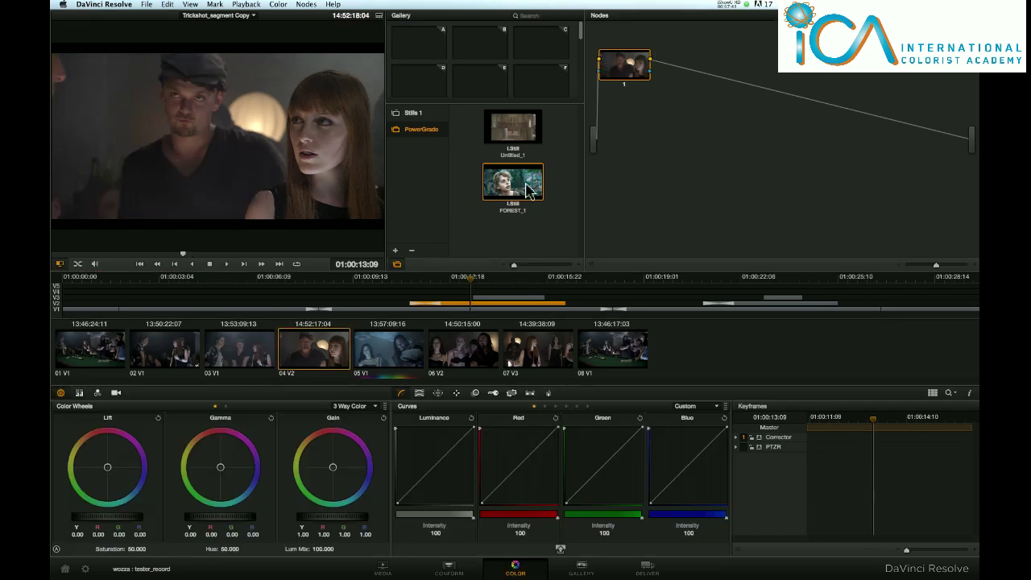
pyautogui.rightClick(509, 184)
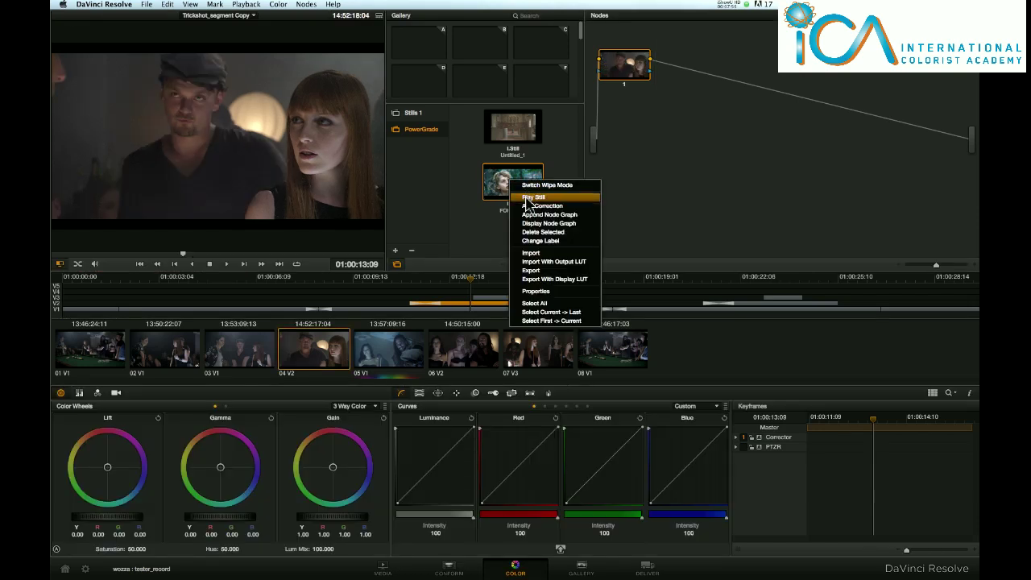
pyautogui.click(529, 197)
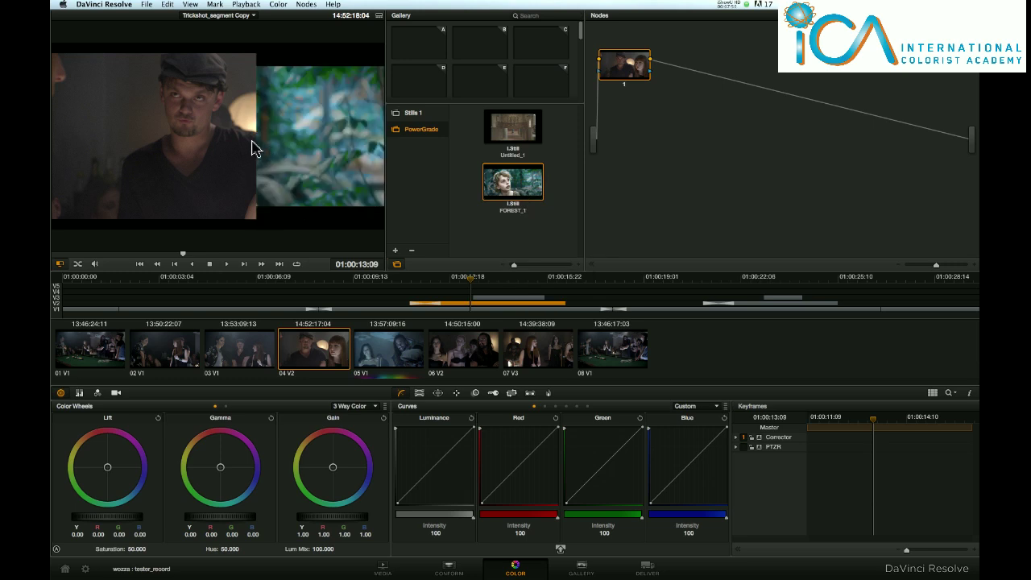
pyautogui.moveTo(255, 150); pyautogui.dragTo(203, 148)
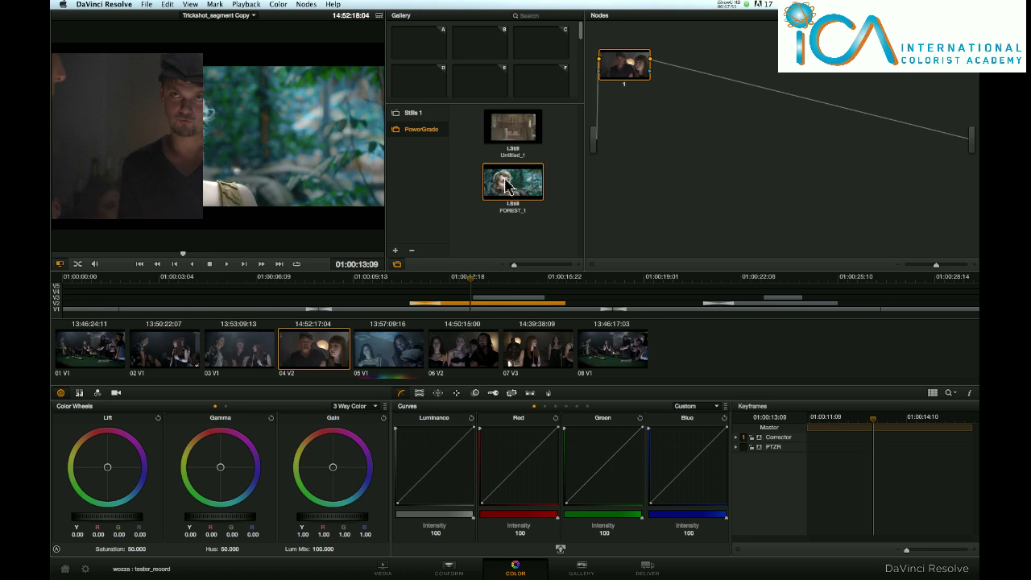
# Set View > Reference Wipe Mode to Offline.
pyautogui.click(191, 5)
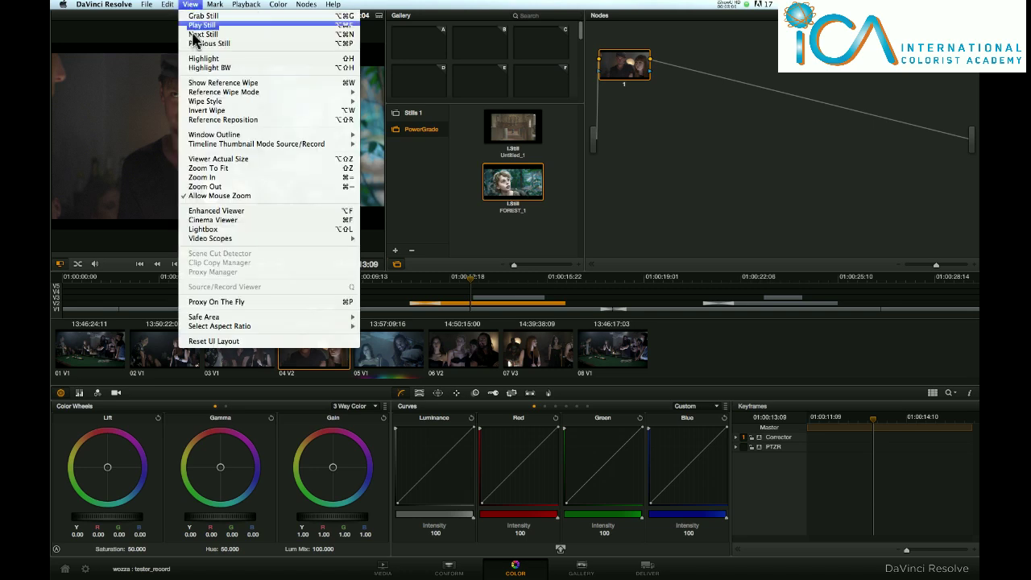
pyautogui.moveTo(339, 93)
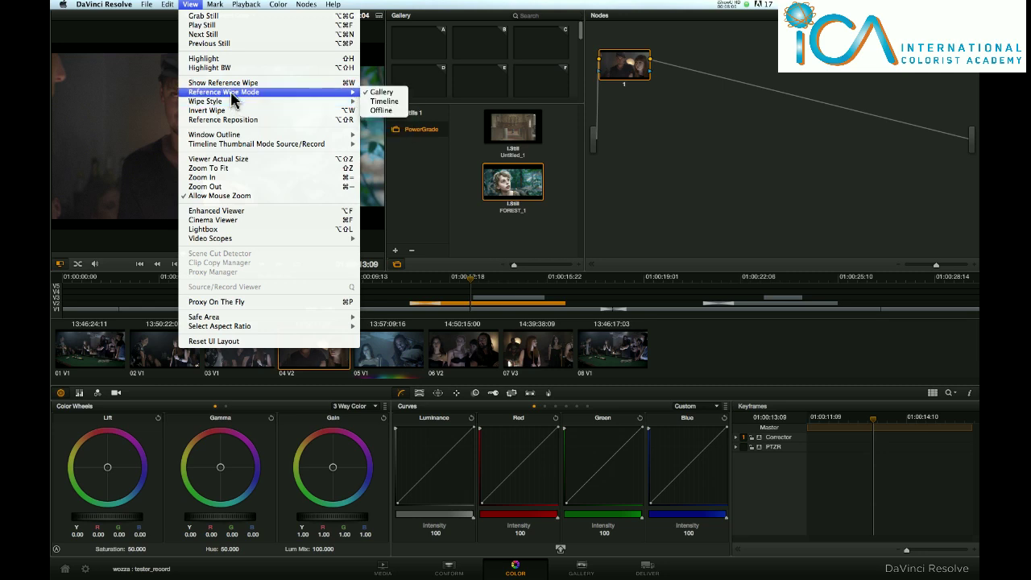
pyautogui.click(382, 111)
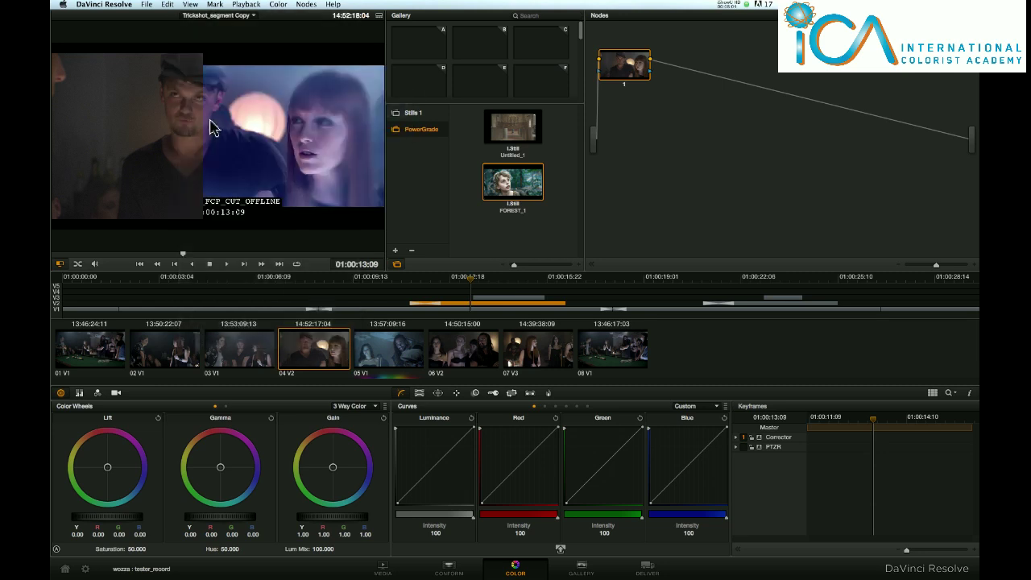
# Sweep the offline wipe split across clip 04 V2, then hide the reference wipe with Cmd+W.
pyautogui.moveTo(203, 129)
pyautogui.mouseDown()
pyautogui.moveTo(173, 127)
pyautogui.moveTo(205, 136)
pyautogui.mouseUp()
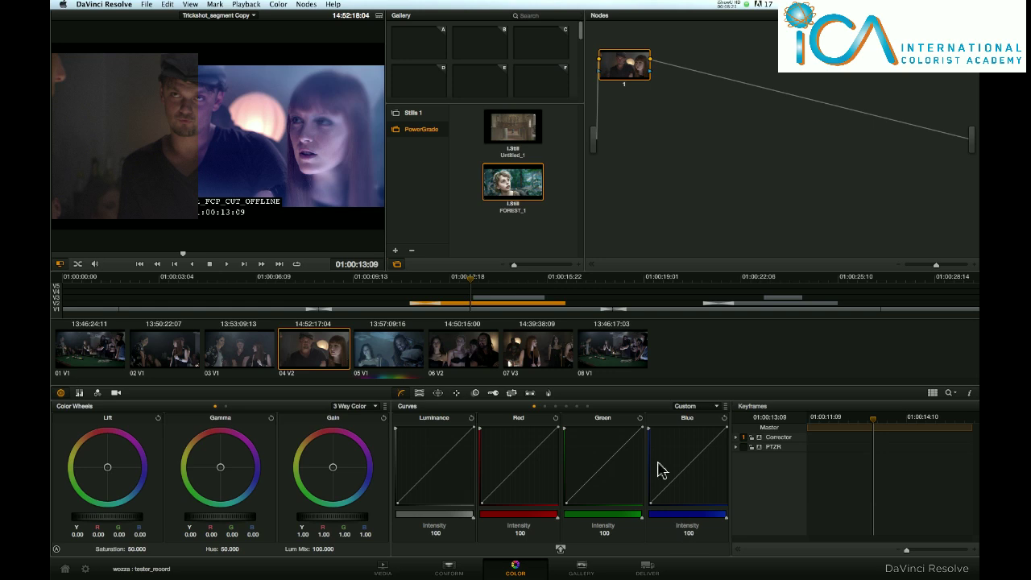
pyautogui.moveTo(229, 260); pyautogui.dragTo(156, 246)
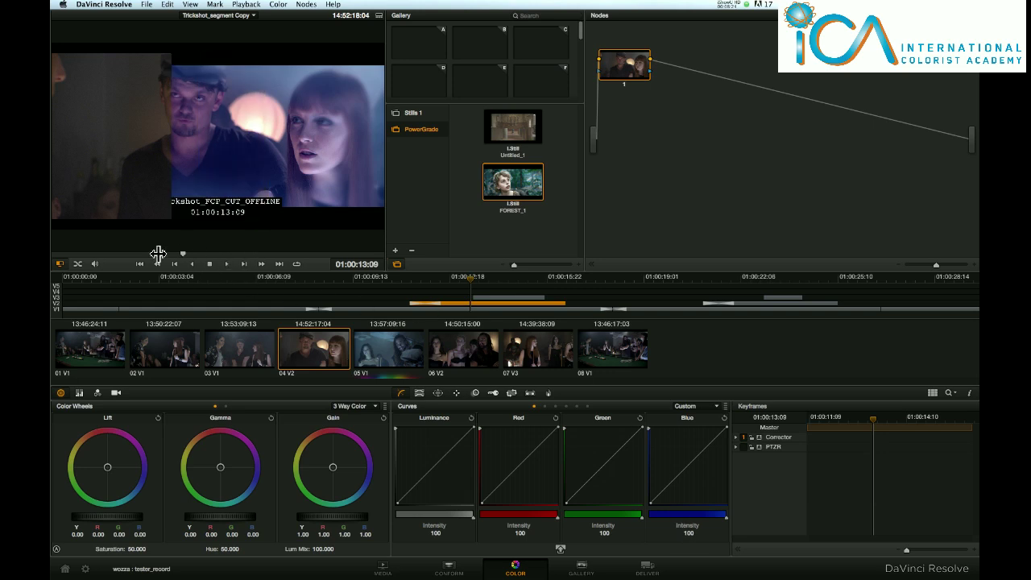
pyautogui.moveTo(174, 166); pyautogui.dragTo(223, 173)
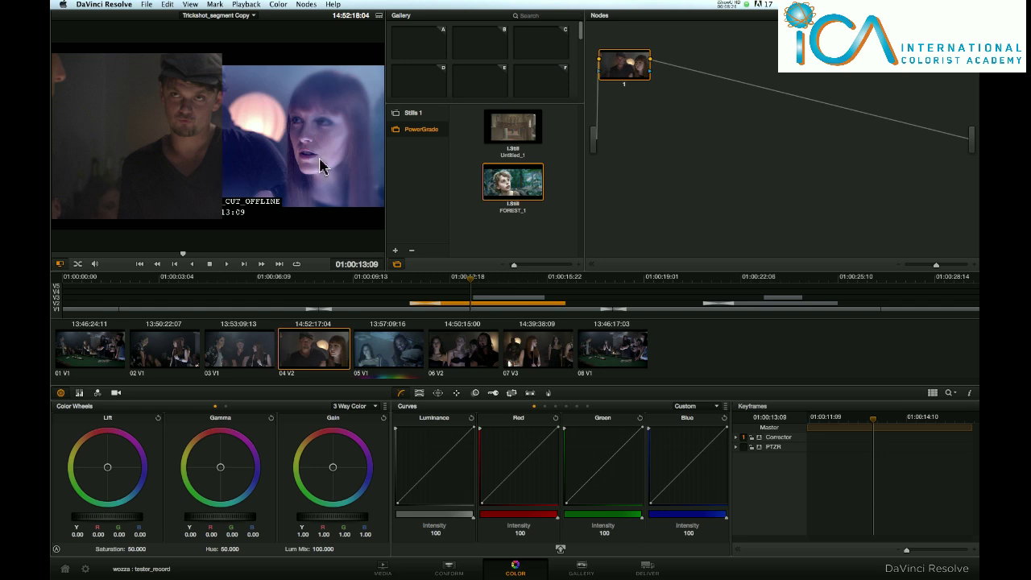
pyautogui.press('super+w')
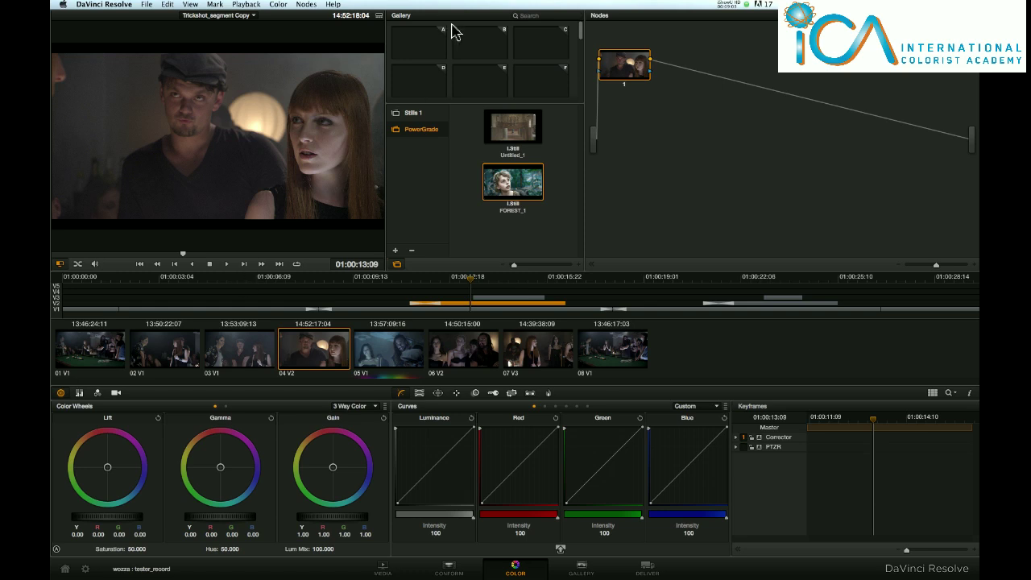
pyautogui.click(737, 5)
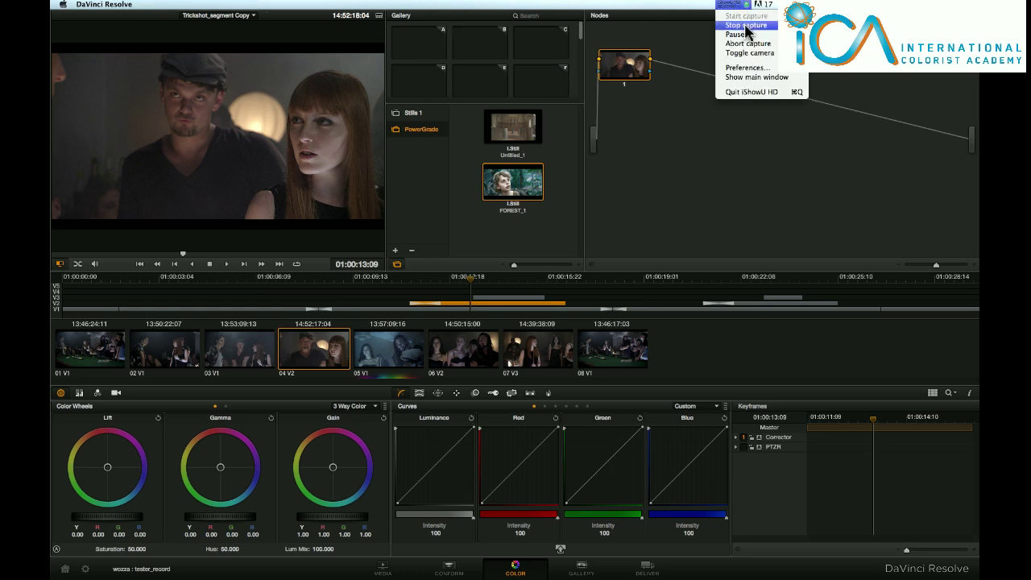